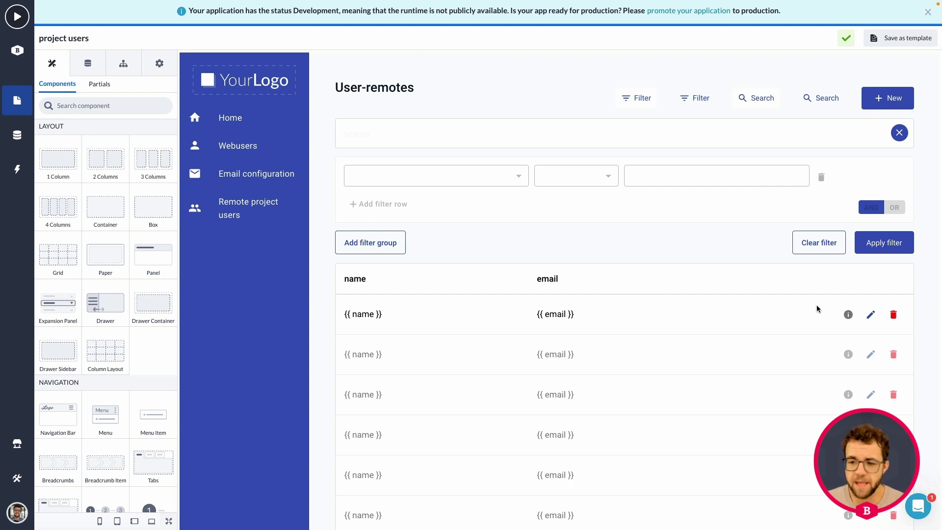
# Unlock the Overview + Record view component on the project users page for editing of its individual parts.
pyautogui.scroll(-1, 490, 325)
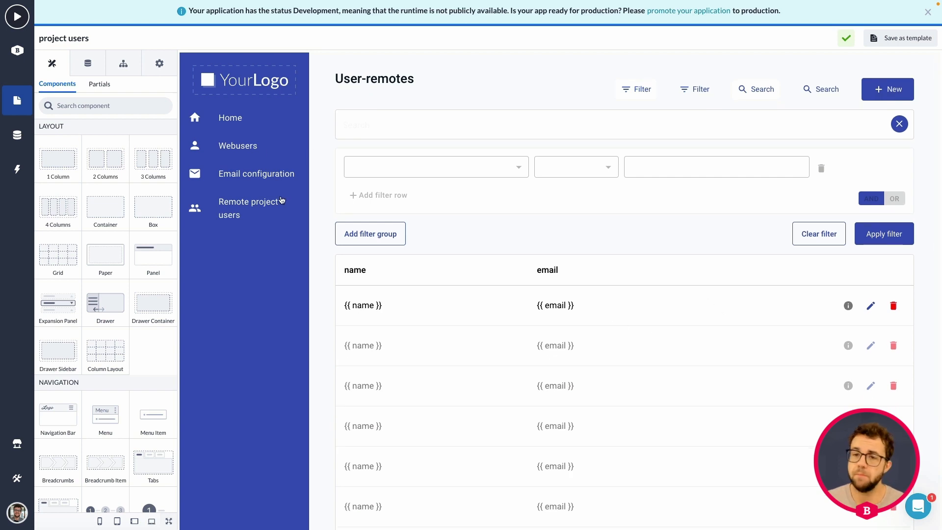
pyautogui.scroll(-1, 572, 344)
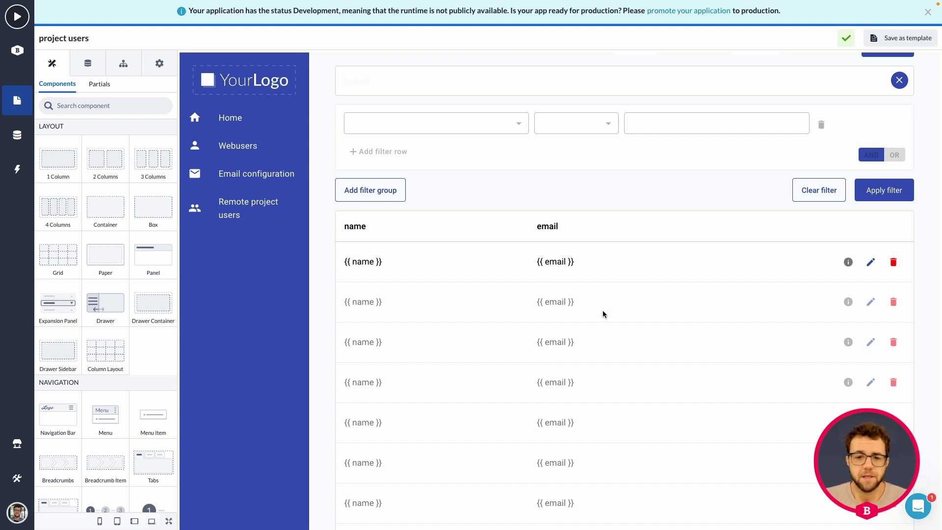
pyautogui.scroll(-1, 604, 311)
pyautogui.click(632, 225)
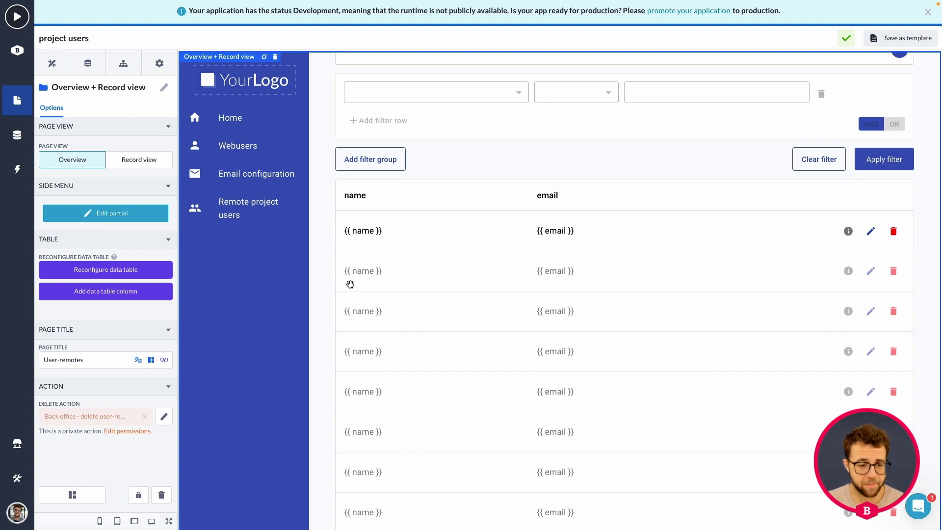
pyautogui.click(138, 495)
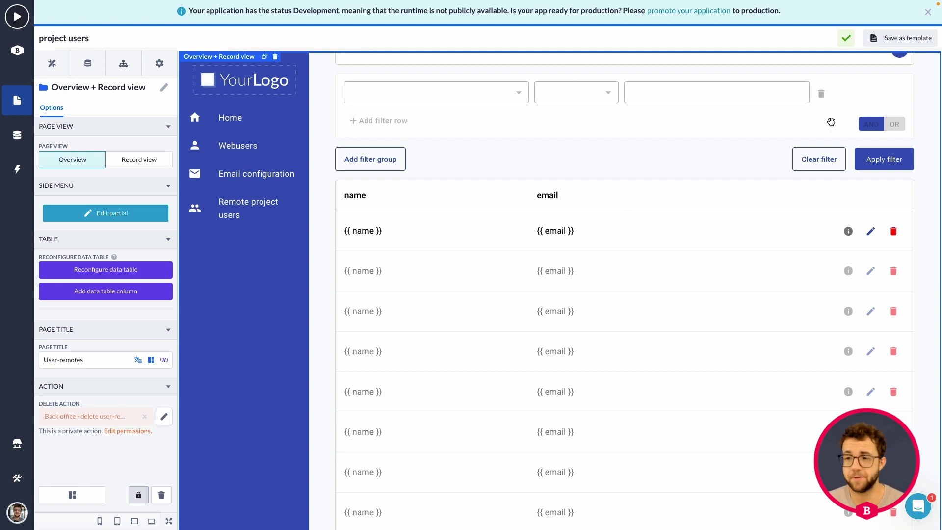
# Add an Action Button component to the User-remotes table rows, just before the info icon.
pyautogui.click(707, 230)
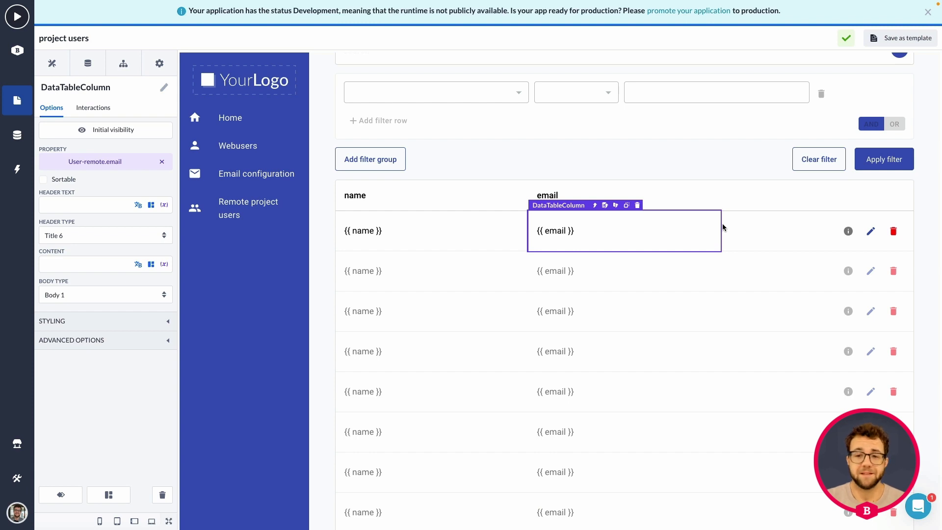
pyautogui.click(52, 64)
pyautogui.scroll(-10, 73, 236)
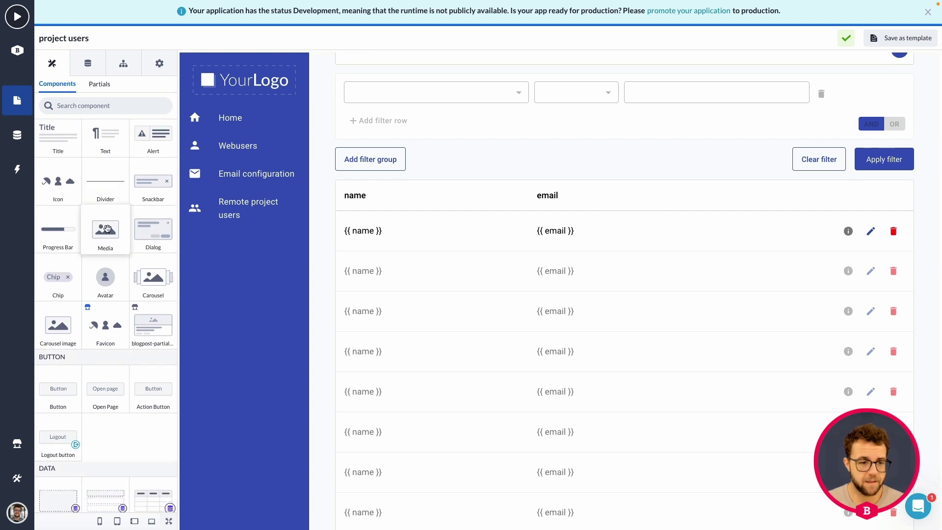
pyautogui.scroll(-4, 107, 228)
pyautogui.scroll(1, 108, 229)
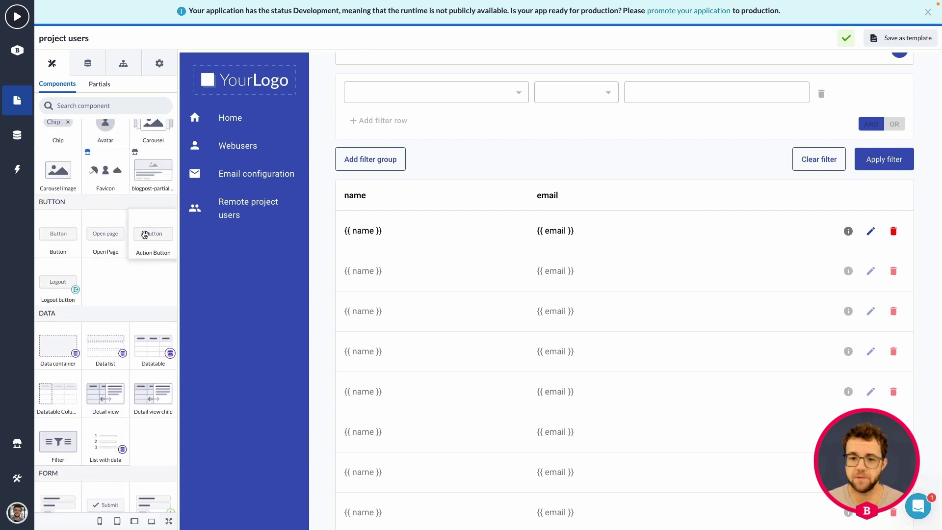
pyautogui.moveTo(145, 233); pyautogui.dragTo(774, 240)
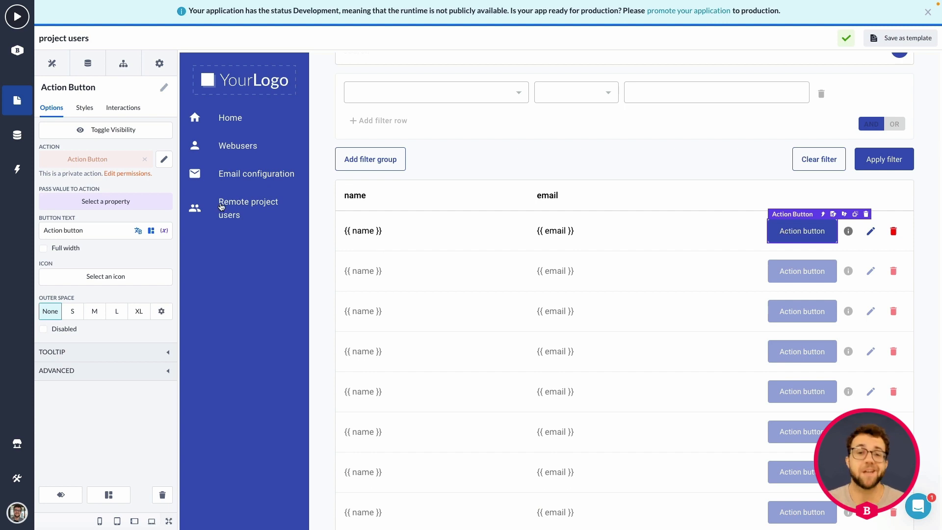
# Change the action button's text to "Invite user".
pyautogui.moveTo(101, 229); pyautogui.dragTo(42, 230)
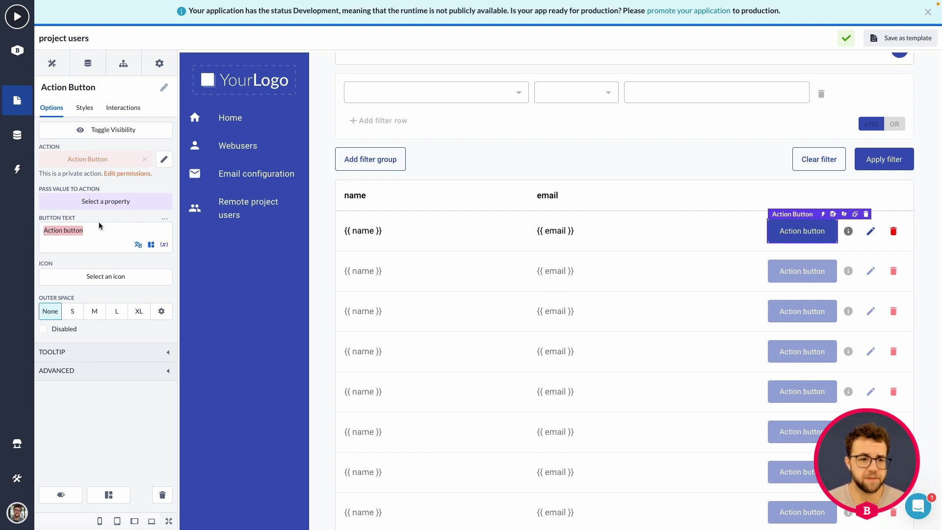
pyautogui.write('Invite')
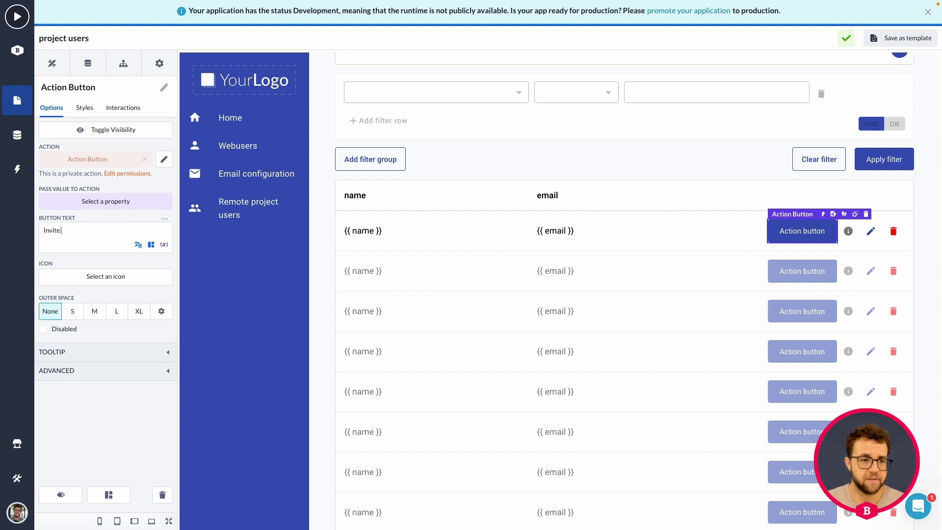
pyautogui.write(' user t')
pyautogui.press('BackSpace')
pyautogui.press('BackSpace')
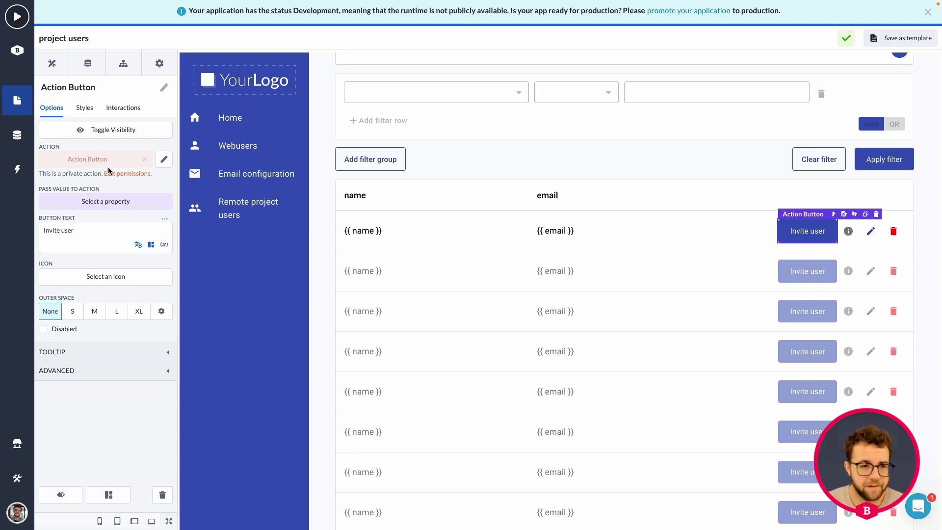
# Pass the User-remote Id property as the value to the Invite user button's action.
pyautogui.click(114, 206)
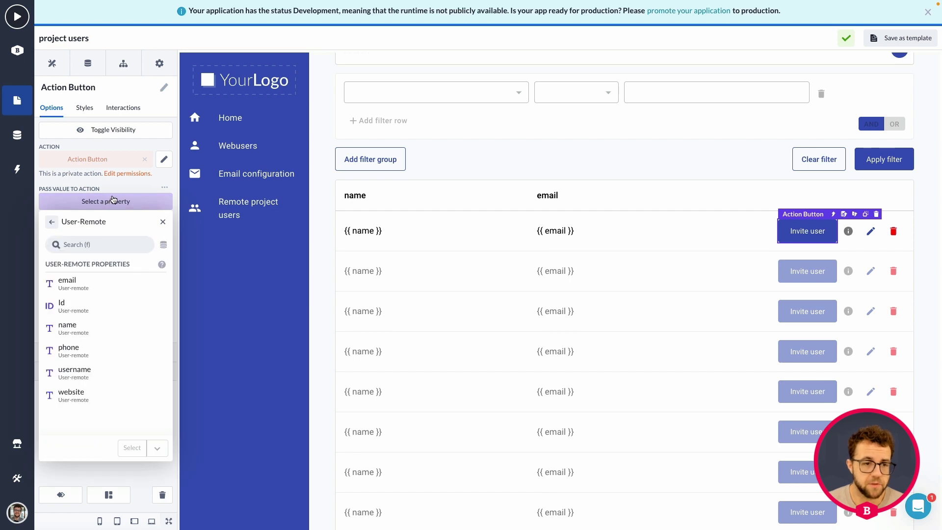
pyautogui.click(85, 308)
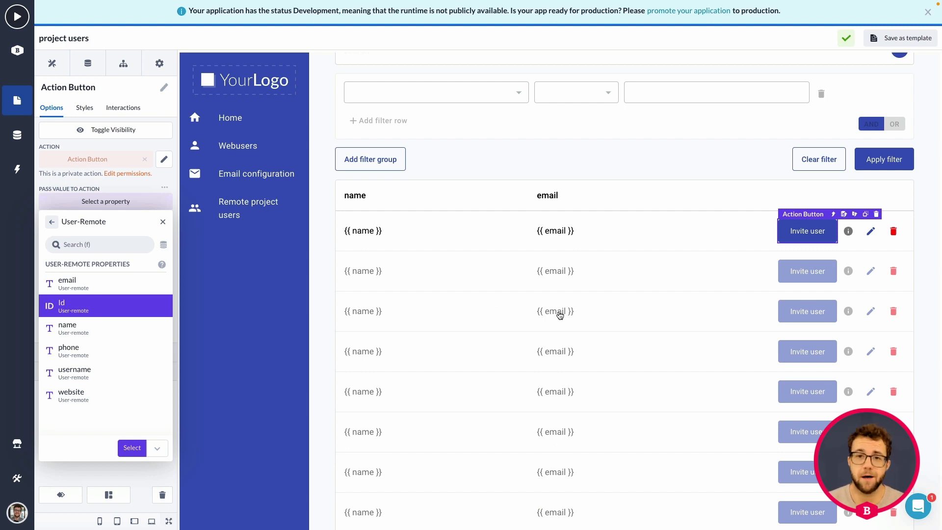
pyautogui.click(128, 448)
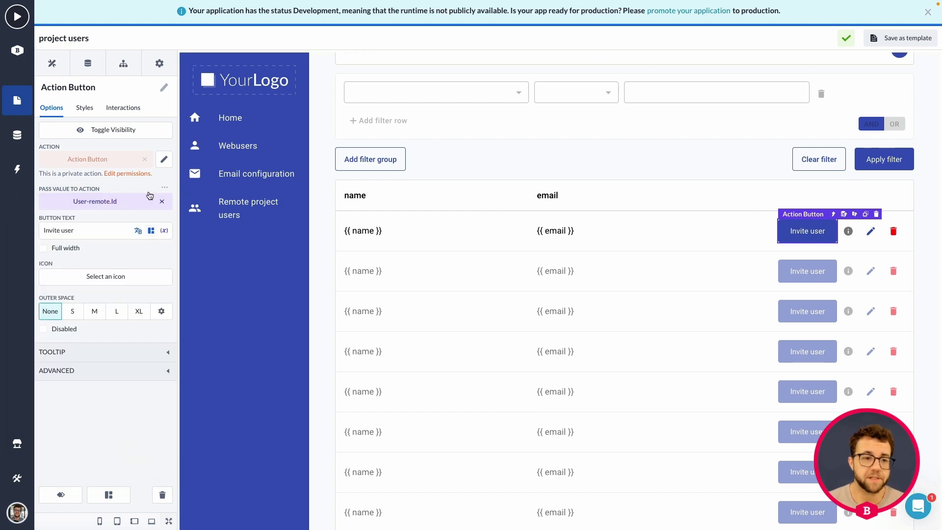
# Open the button's linked action and rename it "Invite remote project user" in its settings.
pyautogui.click(162, 162)
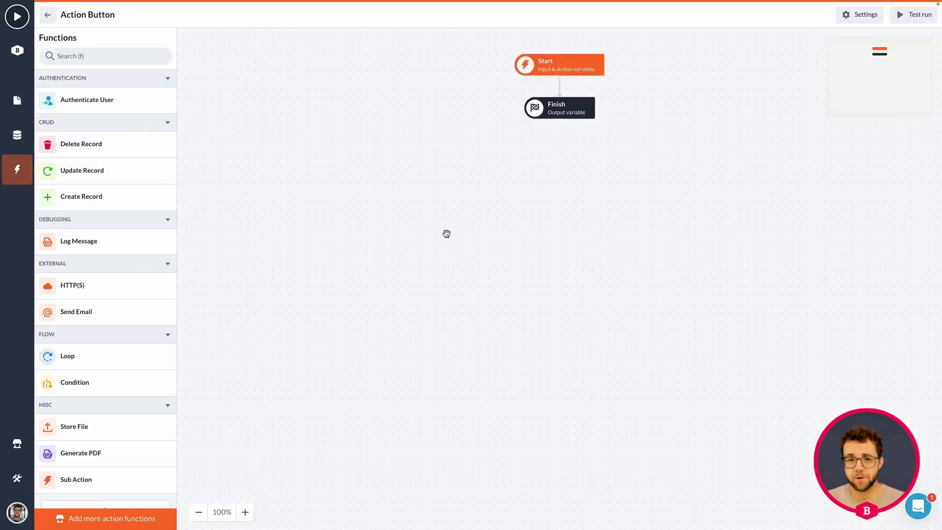
pyautogui.click(852, 18)
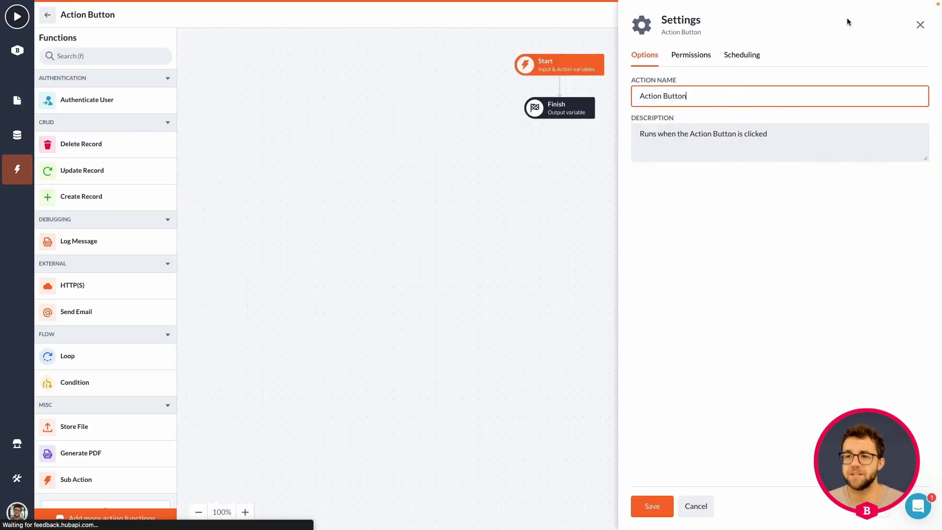
pyautogui.tripleClick(654, 98)
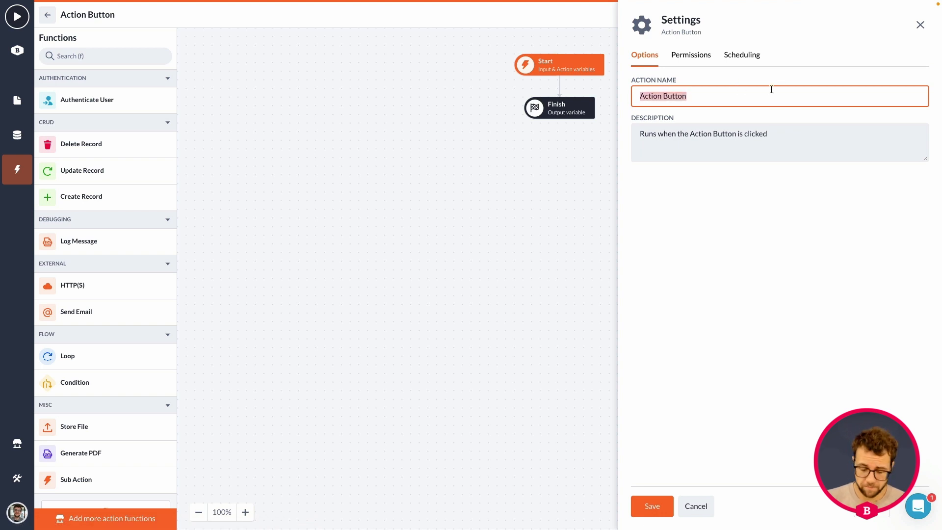
pyautogui.write('Invite remote')
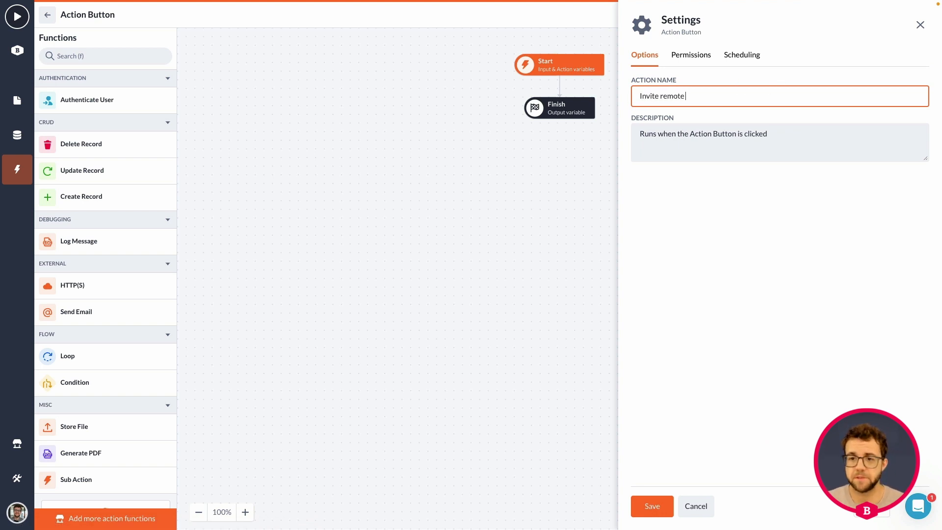
pyautogui.write(' project user')
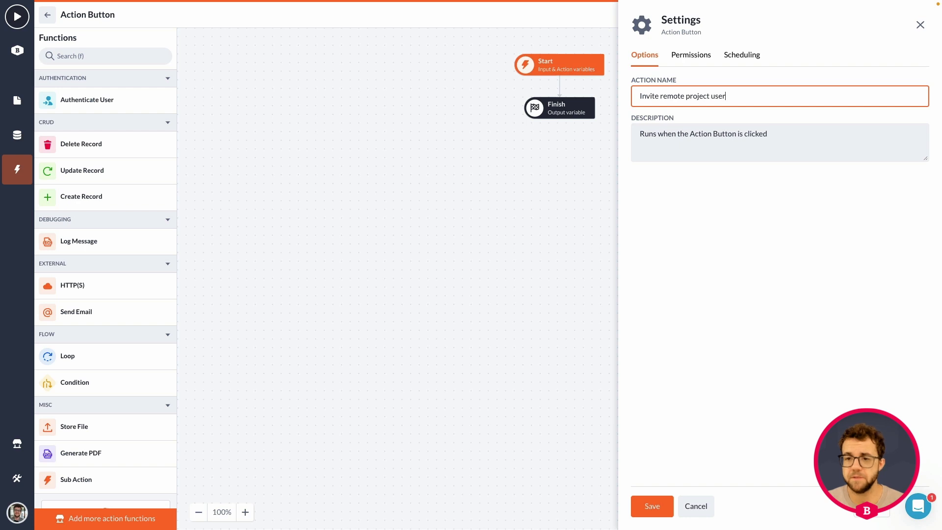
# Allow the admin role to perform the action, then save and close the action settings.
pyautogui.click(699, 56)
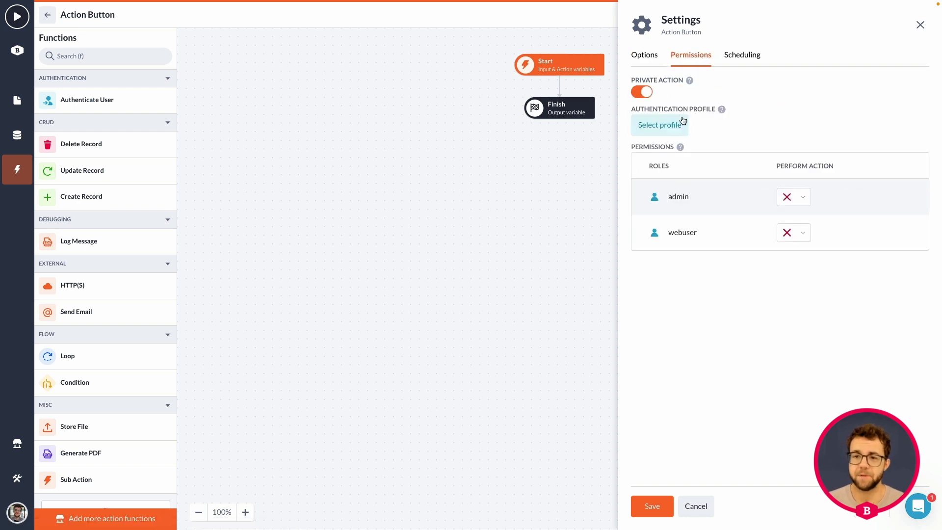
pyautogui.click(787, 201)
pyautogui.click(815, 218)
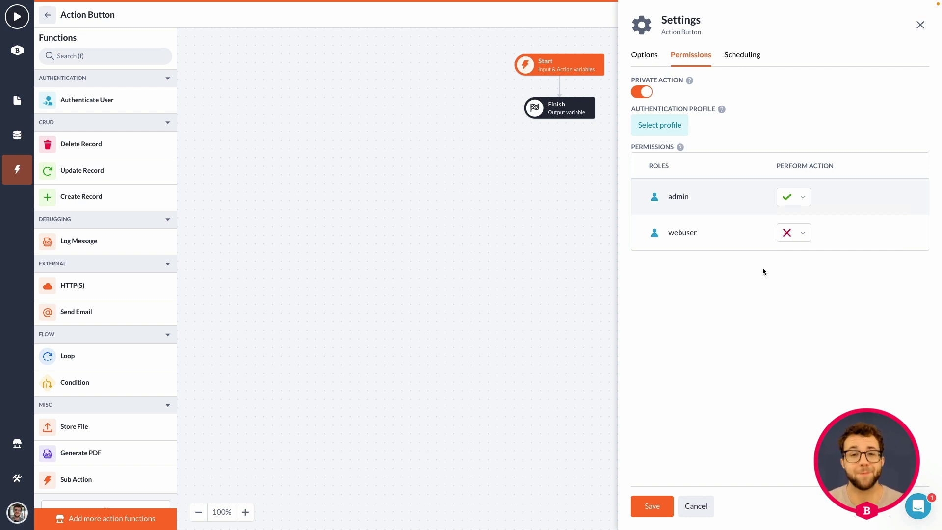
pyautogui.click(652, 506)
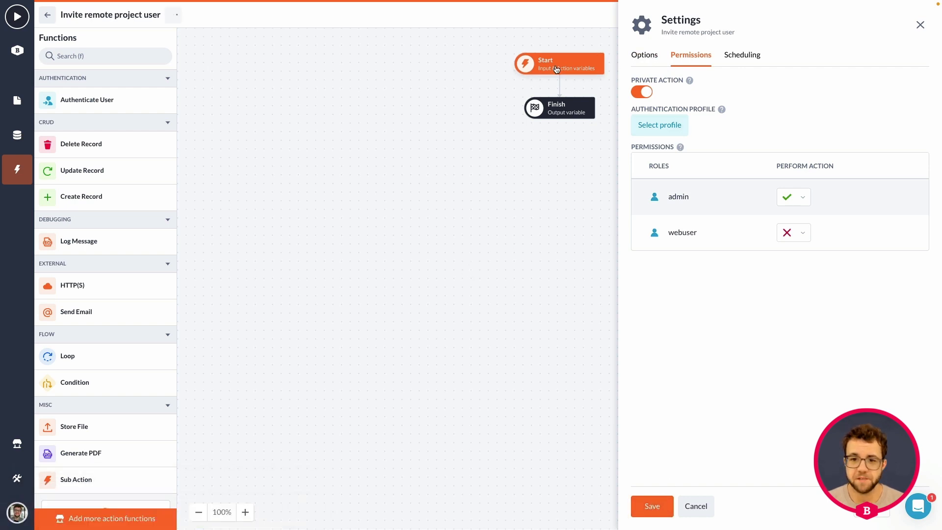
pyautogui.click(700, 517)
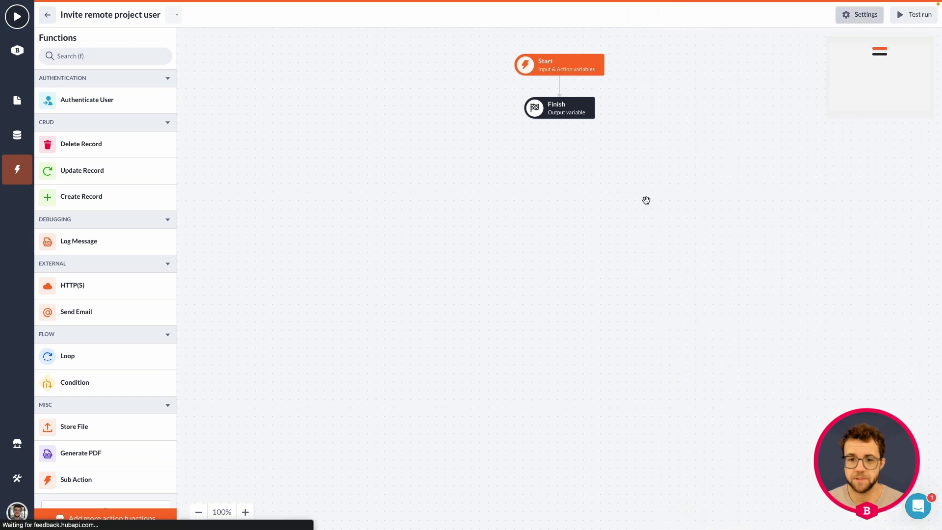
# Create a Record input variable named "id" based on the User-remote model in the action's Start step.
pyautogui.click(573, 72)
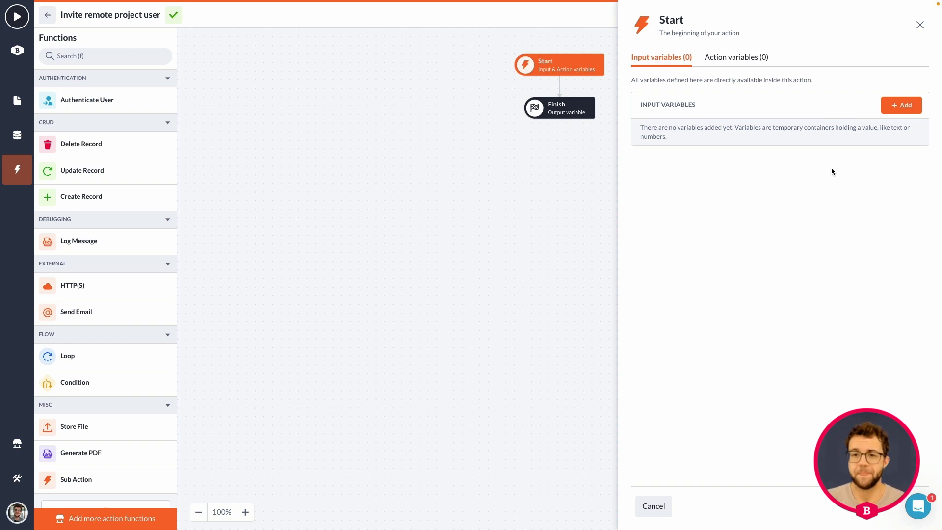
pyautogui.click(909, 110)
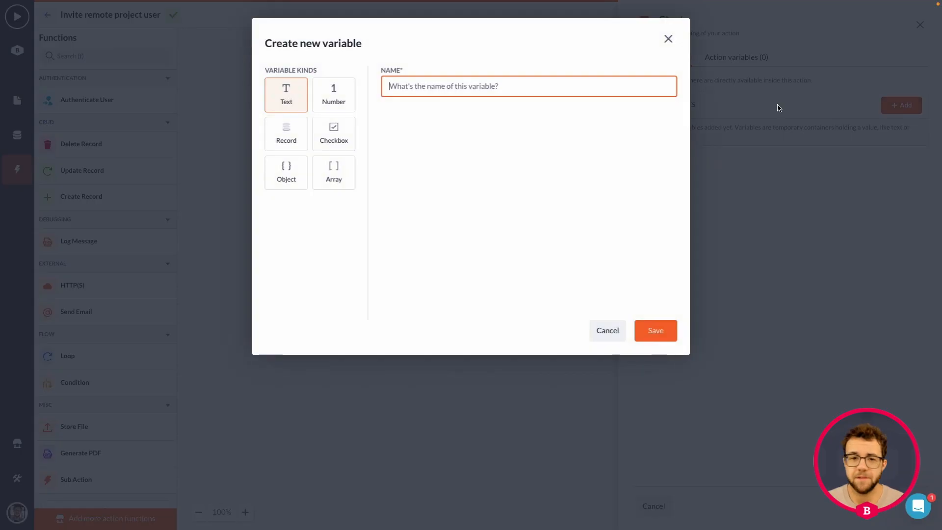
pyautogui.click(293, 134)
pyautogui.click(421, 87)
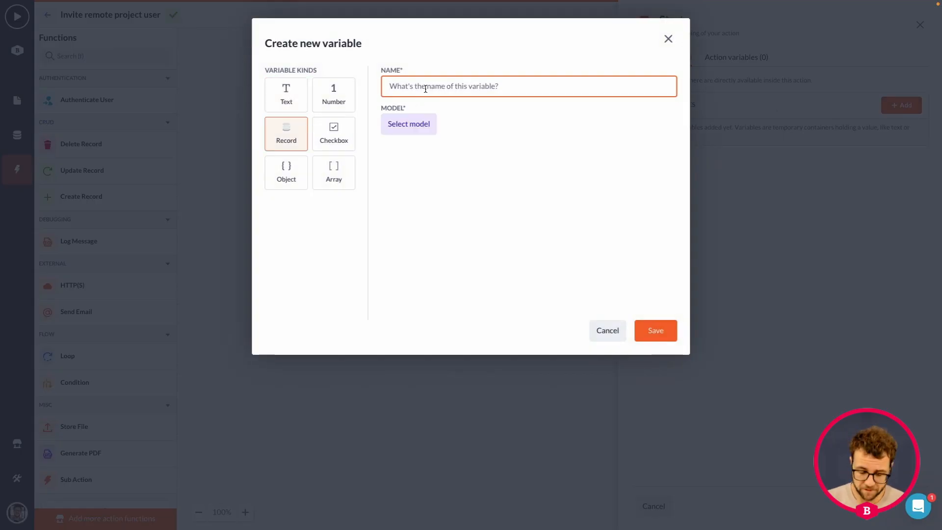
pyautogui.write('id')
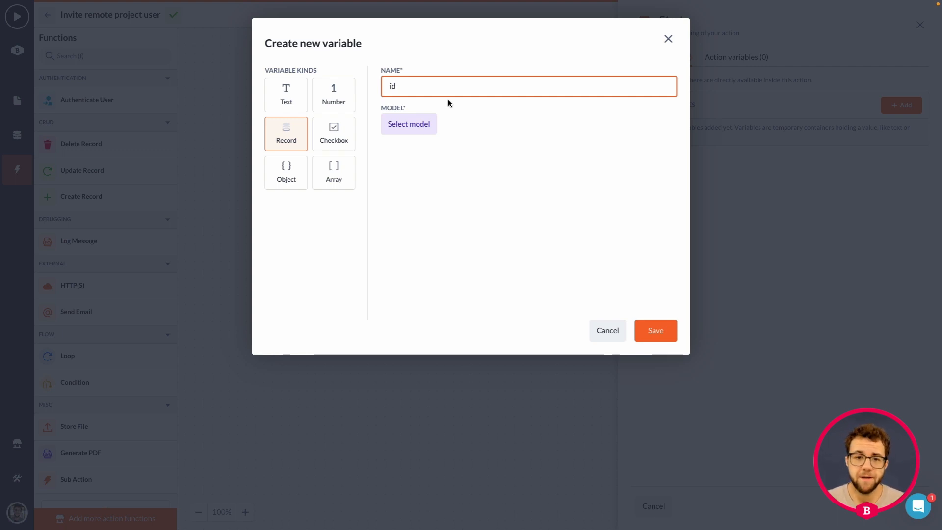
pyautogui.click(424, 124)
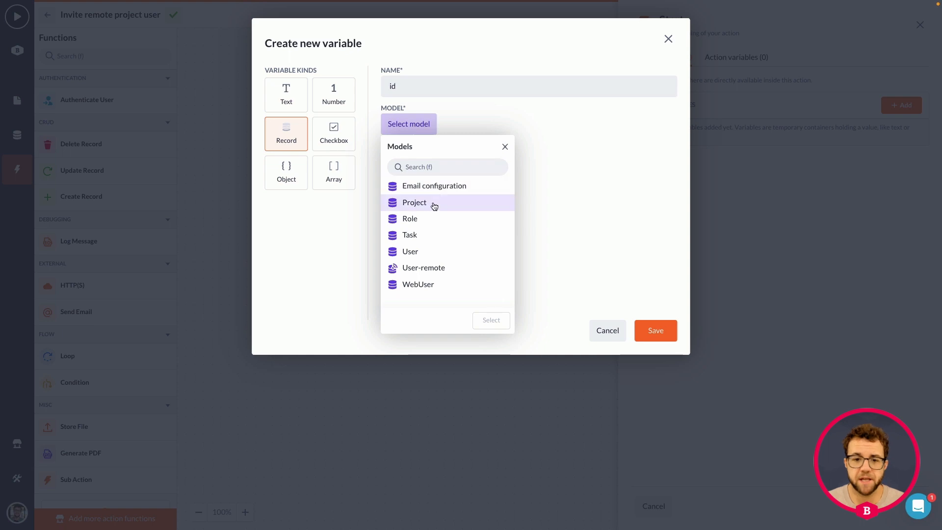
pyautogui.click(425, 268)
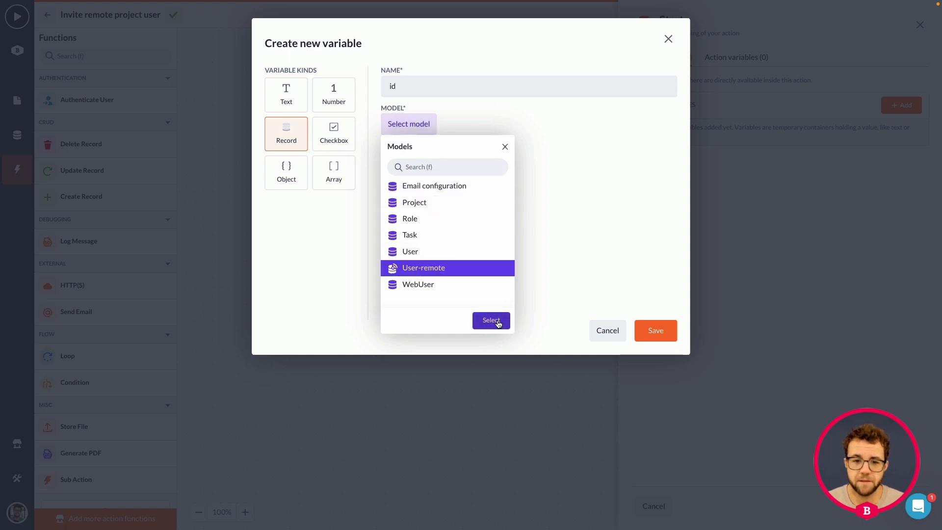
pyautogui.click(491, 321)
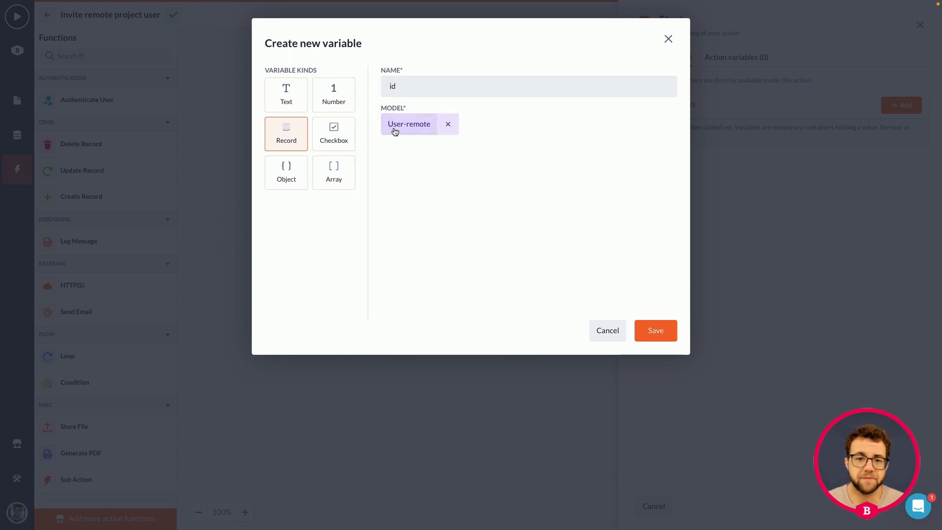
pyautogui.click(661, 333)
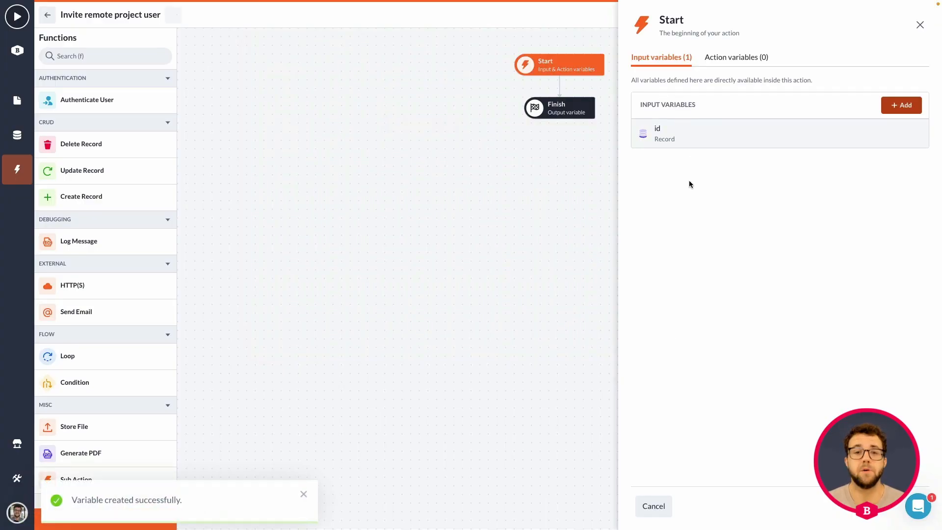
pyautogui.click(654, 506)
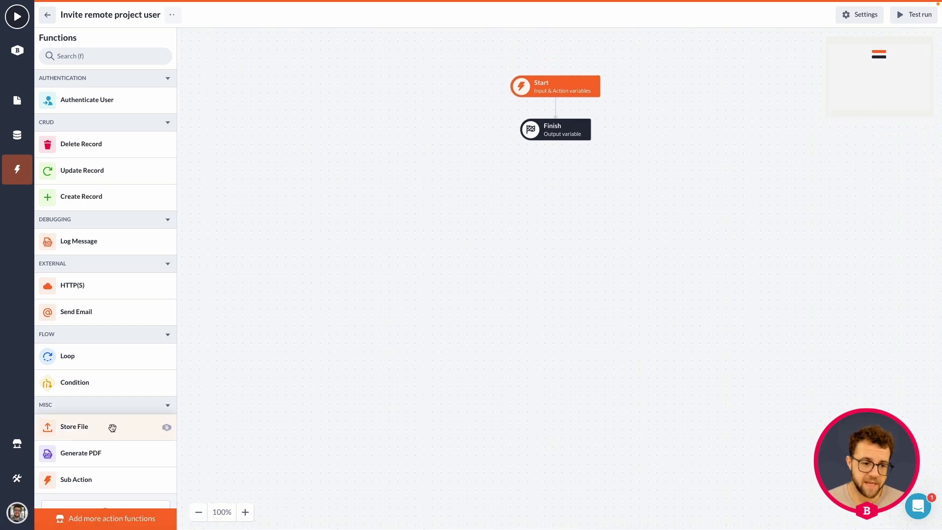
# Insert a Create Record function between Start and Finish and open its options.
pyautogui.scroll(-3, 125, 264)
pyautogui.scroll(1, 126, 264)
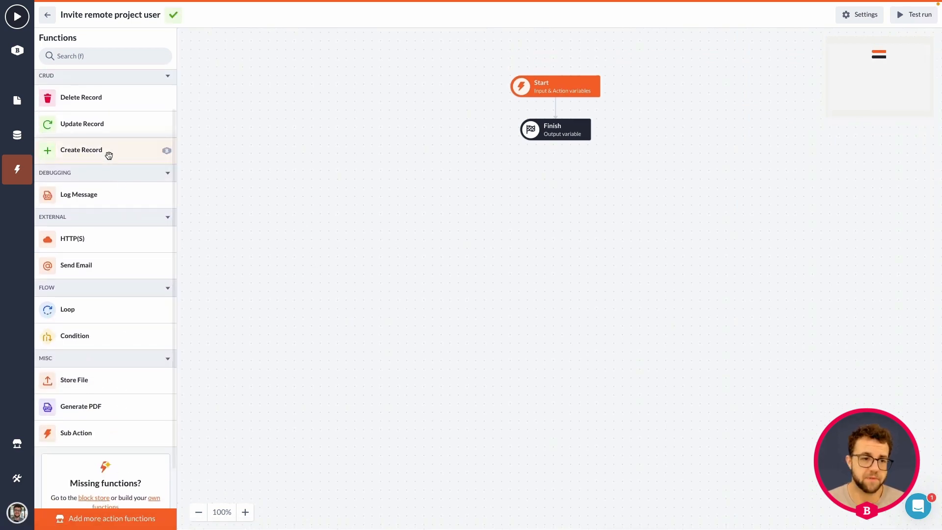
pyautogui.moveTo(110, 152); pyautogui.dragTo(613, 110)
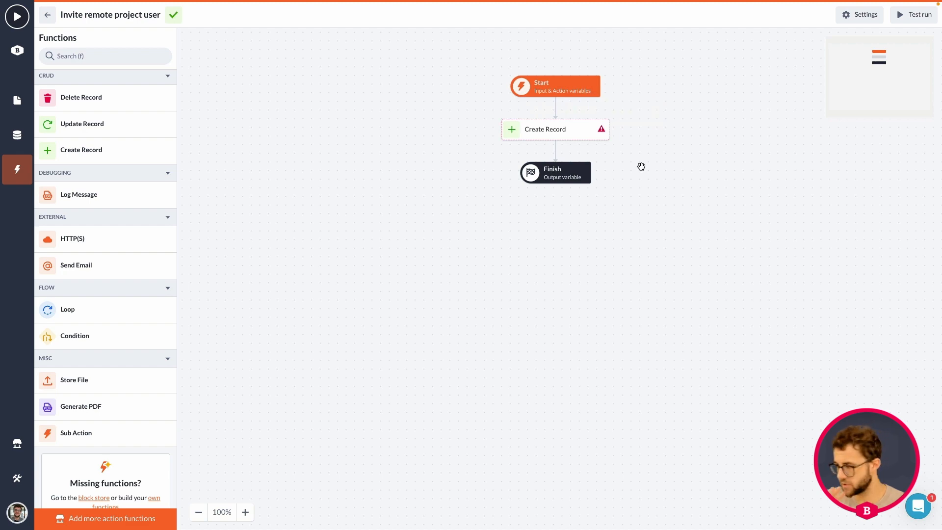
pyautogui.click(558, 131)
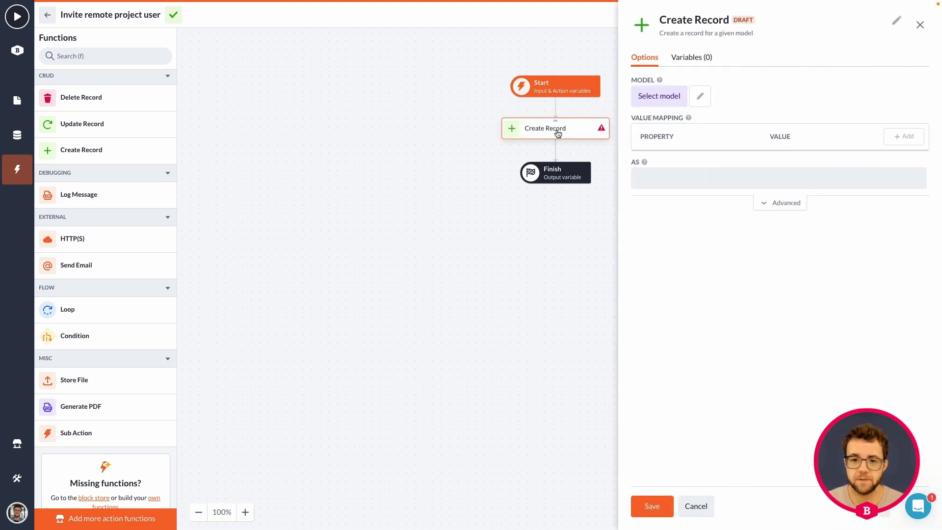
# Set the Create Record function's model to WebUser and add two value mapping rows.
pyautogui.click(654, 100)
pyautogui.click(673, 256)
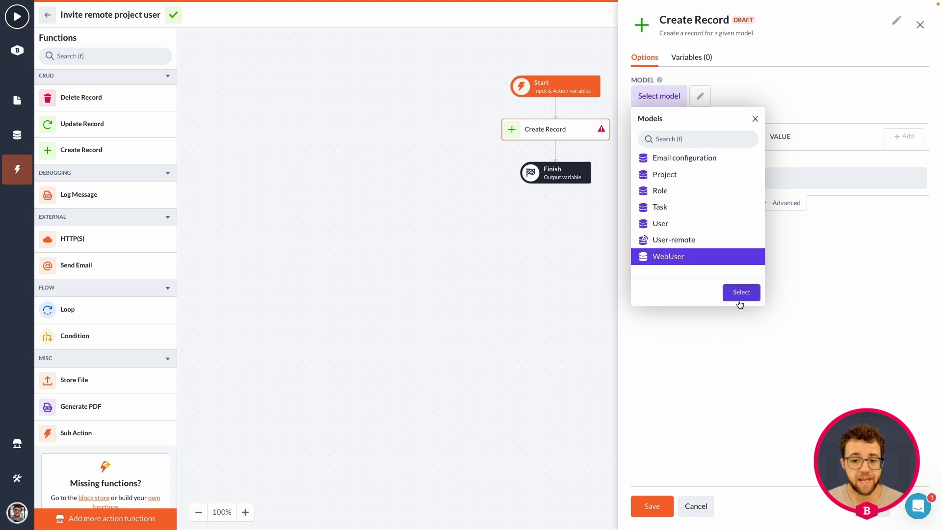
pyautogui.click(740, 293)
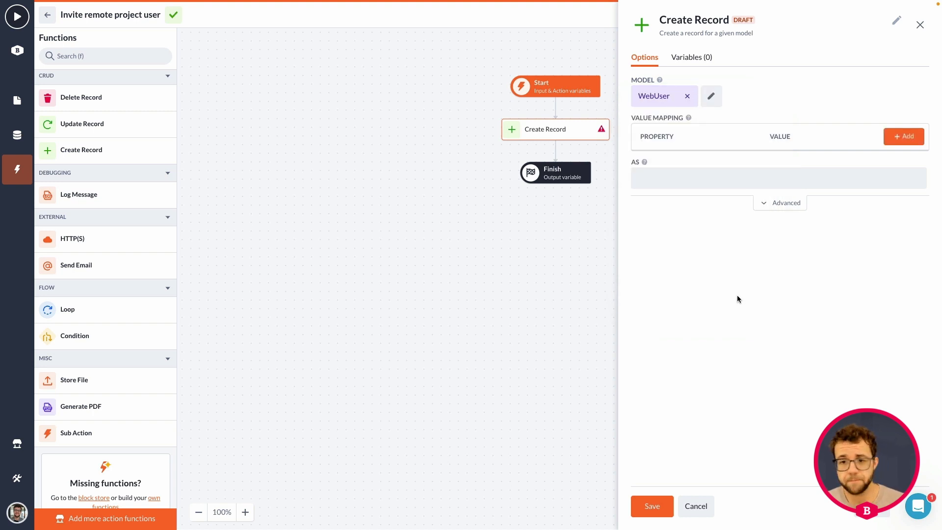
pyautogui.click(904, 137)
pyautogui.click(904, 136)
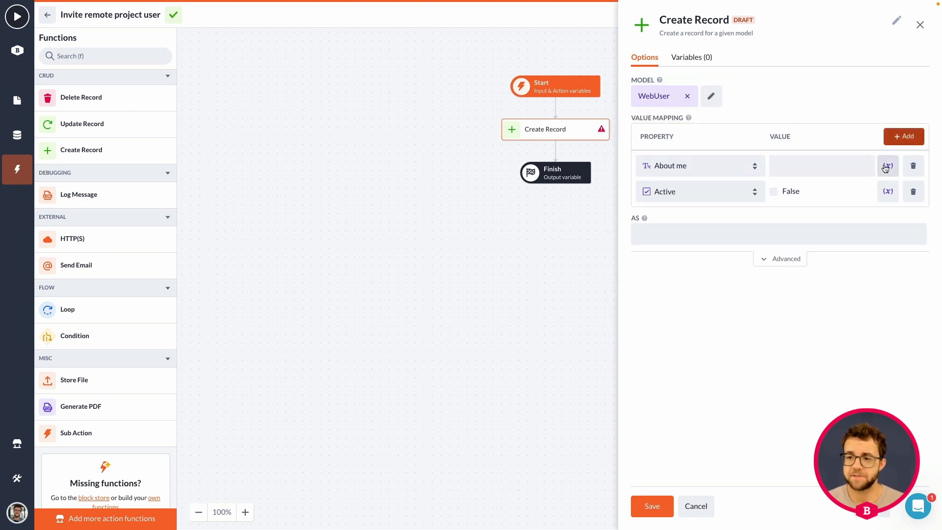
# Map the About me property to the email property of the id variable.
pyautogui.click(888, 166)
pyautogui.click(863, 243)
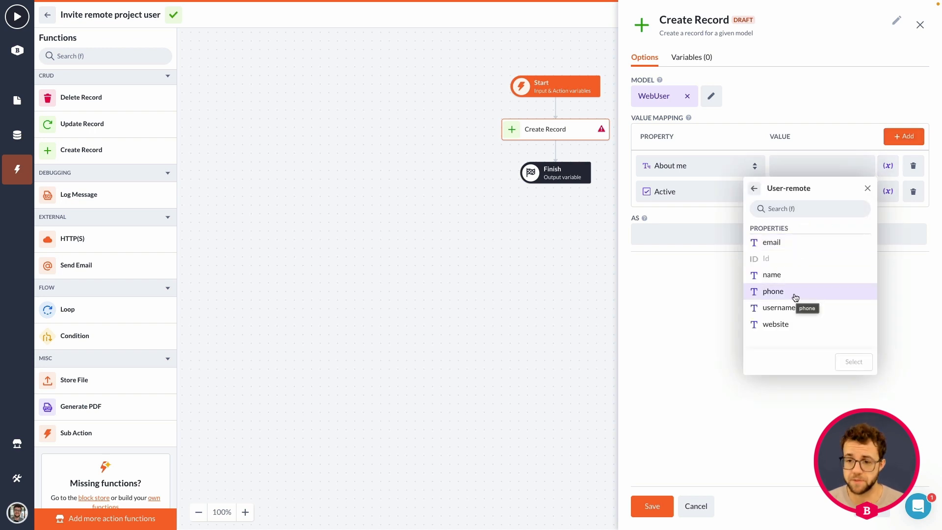
pyautogui.click(785, 243)
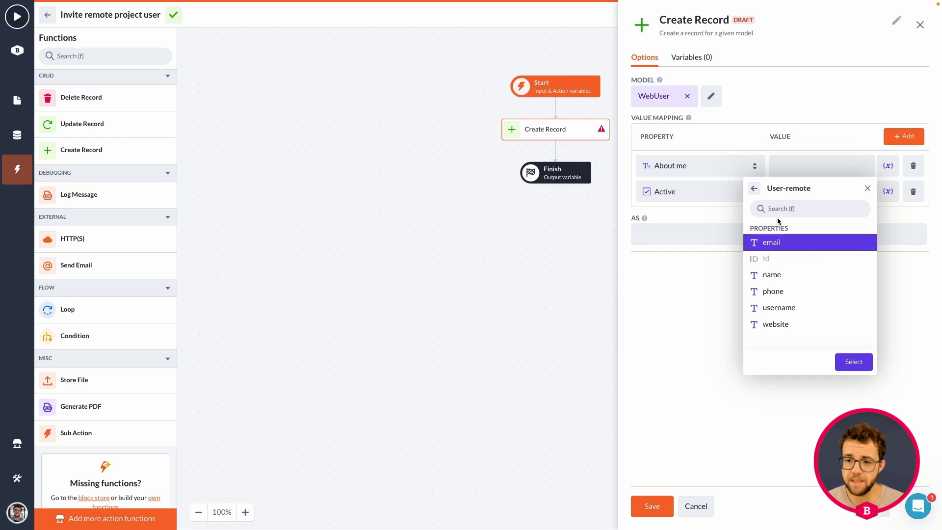
pyautogui.click(853, 362)
# Change the Active mapping's property to Full name and map it to the name property of the id variable.
pyautogui.click(749, 197)
pyautogui.click(715, 293)
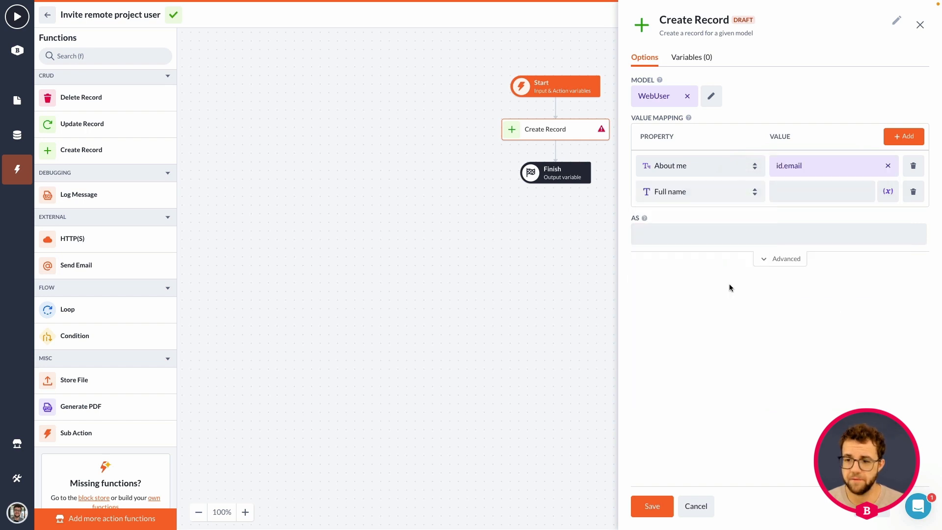
pyautogui.click(888, 191)
pyautogui.click(864, 268)
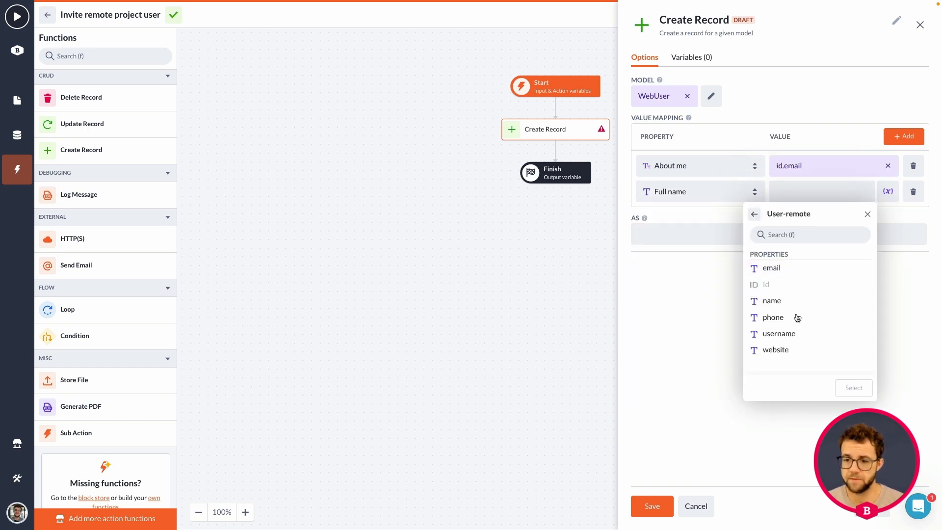
pyautogui.click(788, 307)
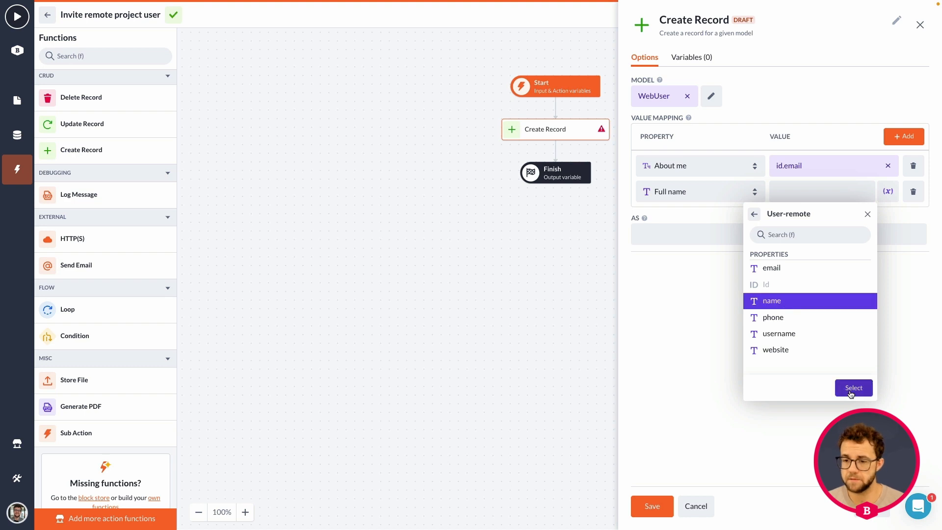
pyautogui.click(852, 387)
# Name the created record's result variable "new_application_user", then save and close the Create Record options.
pyautogui.click(679, 236)
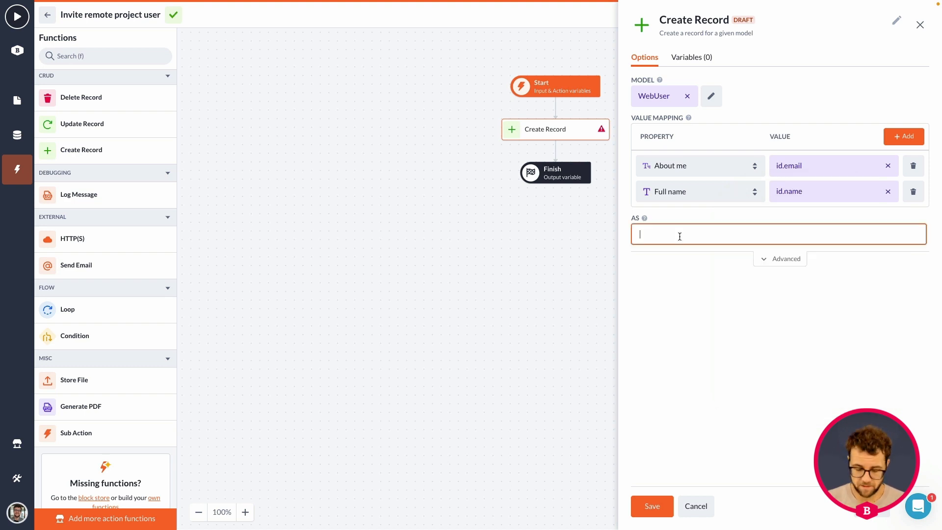
pyautogui.write('new')
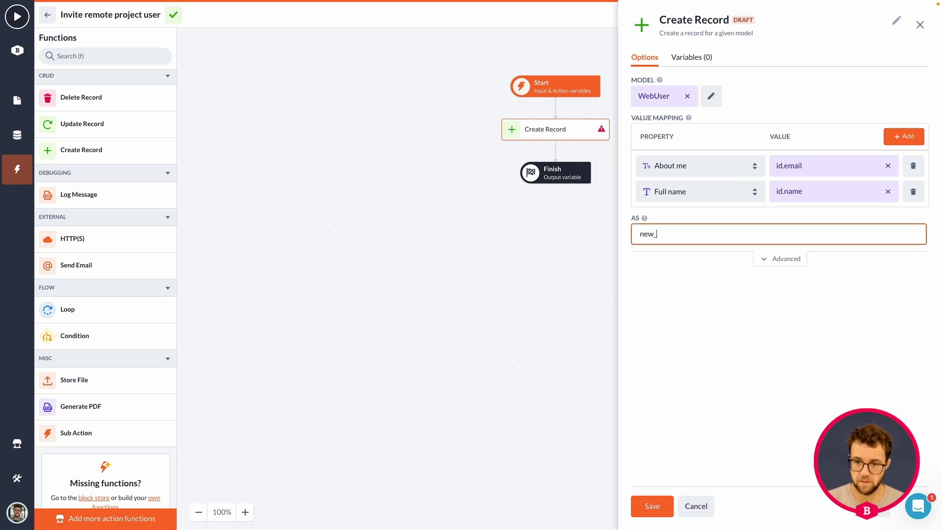
pyautogui.write('_applicati')
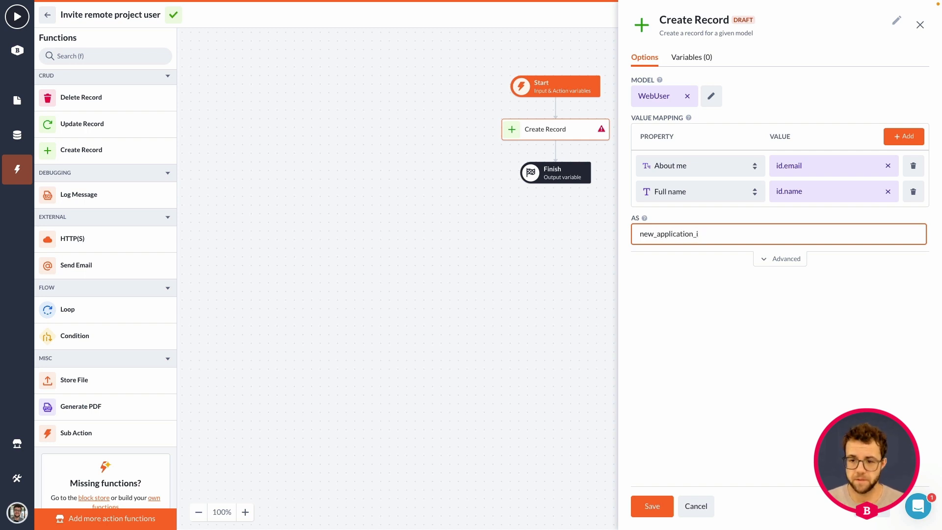
pyautogui.write('on_user')
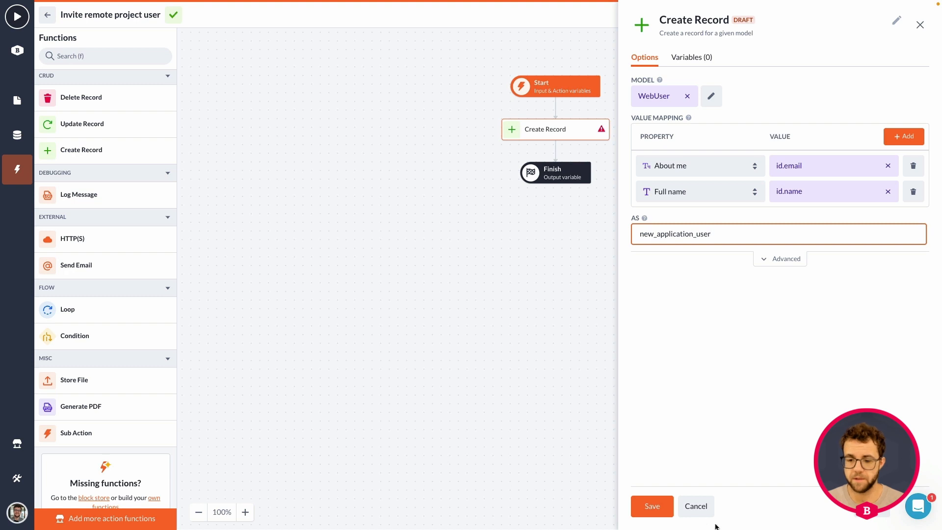
pyautogui.click(662, 504)
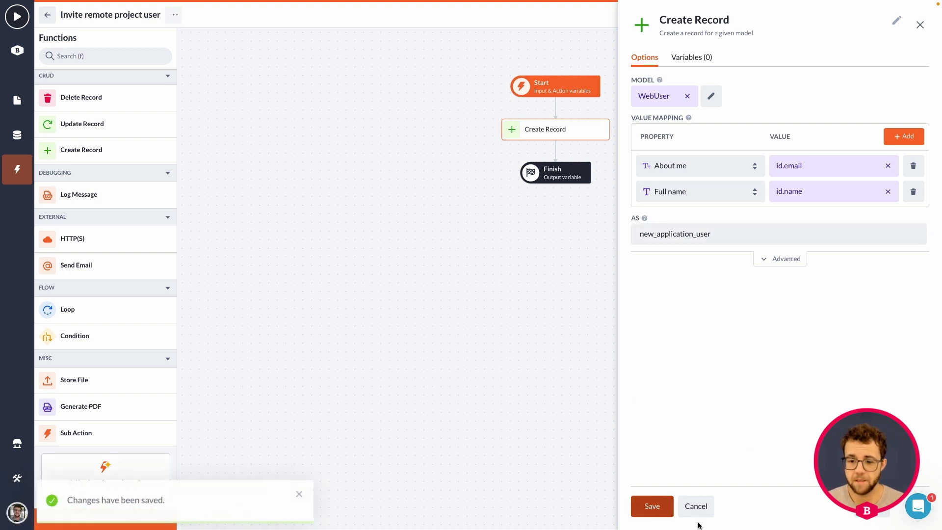
pyautogui.click(704, 506)
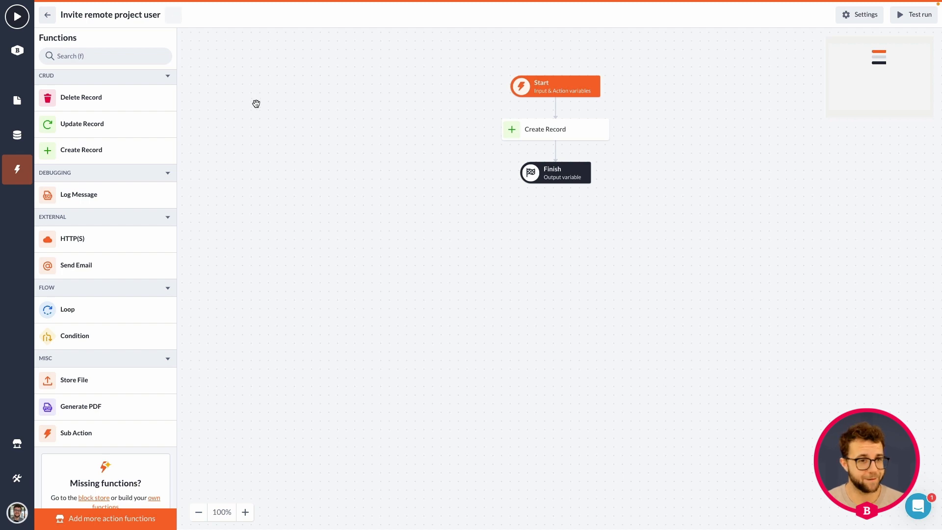
# Leave the action editor, check the Webusers list in the running application, and return to the project users page builder.
pyautogui.click(47, 15)
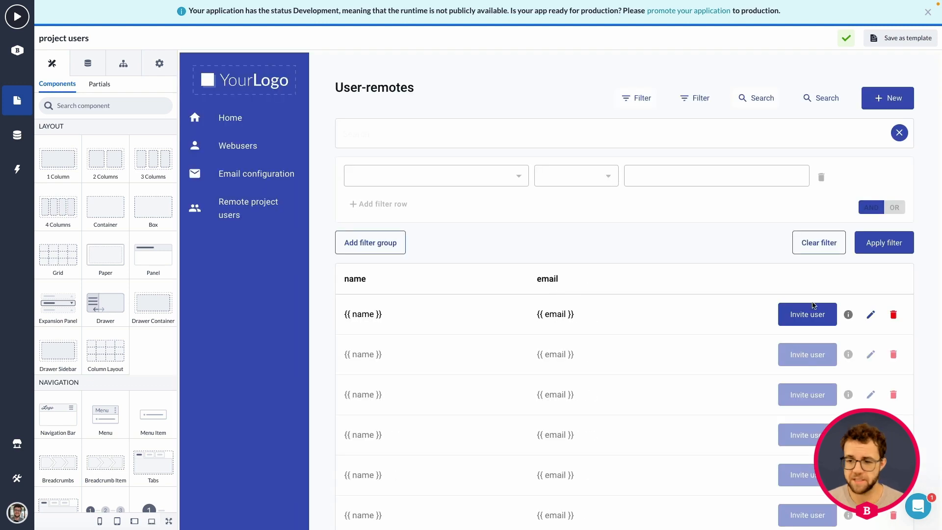
pyautogui.scroll(-2, 659, 330)
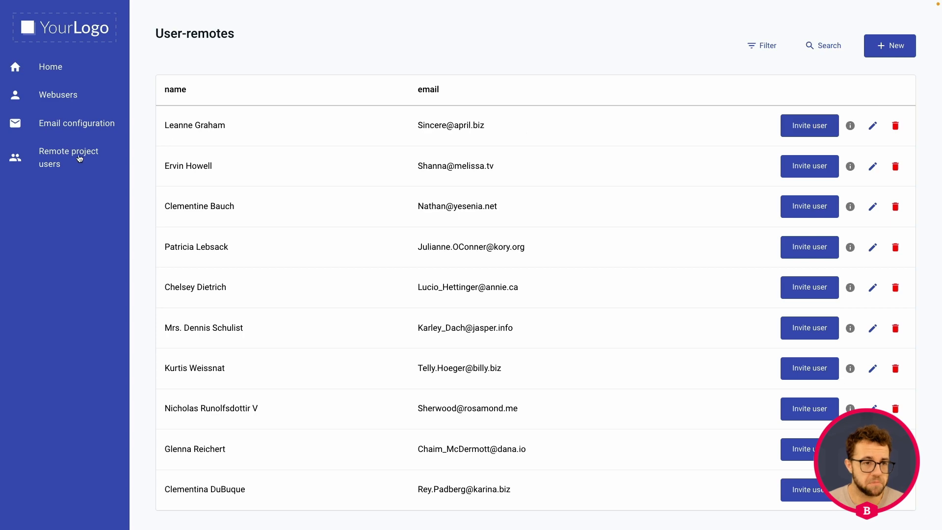
pyautogui.click(65, 97)
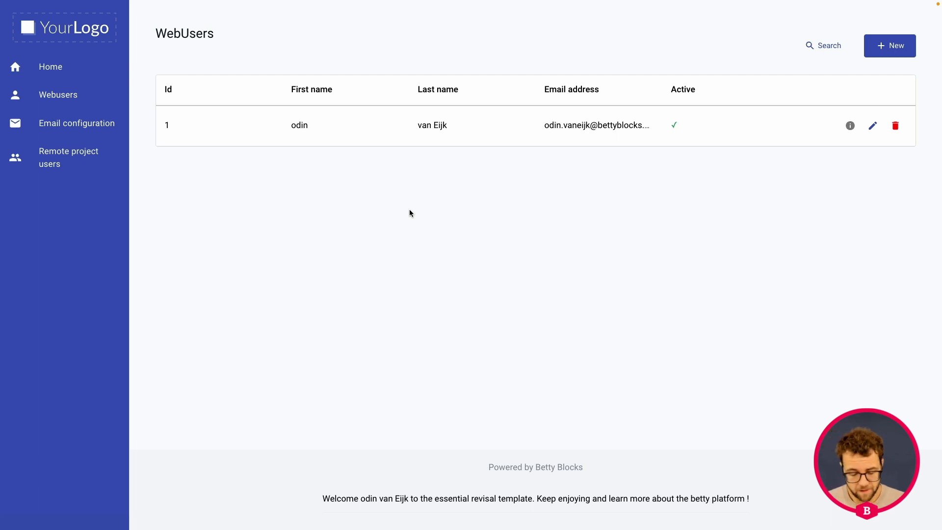
pyautogui.press('shift+super+f')
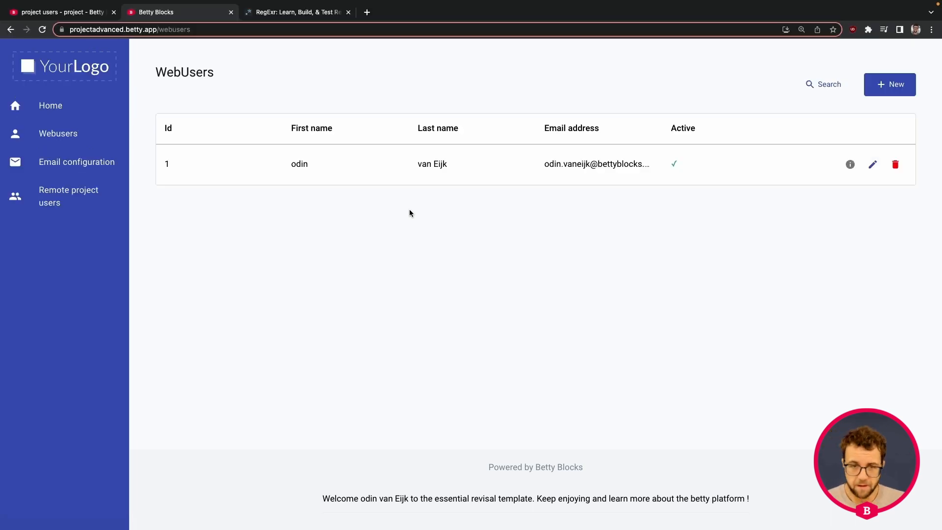
pyautogui.click(64, 12)
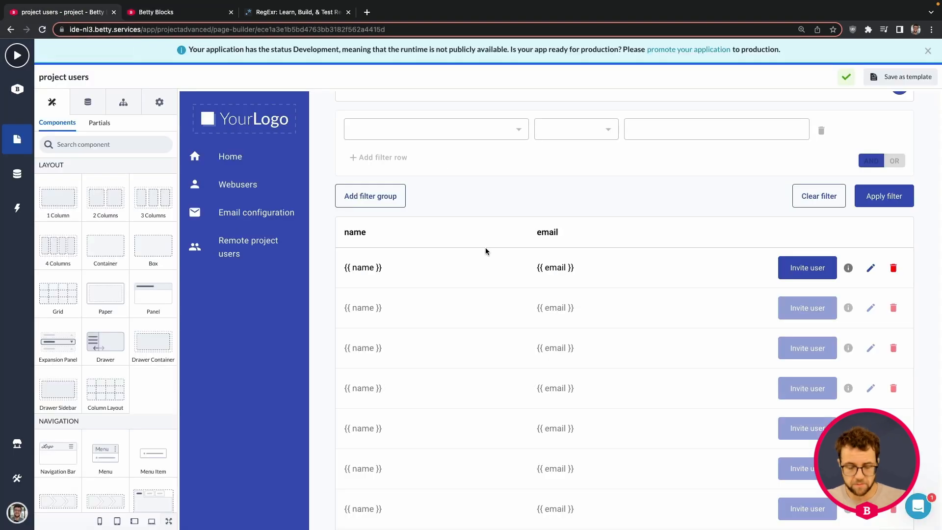
pyautogui.press('shift+super+f')
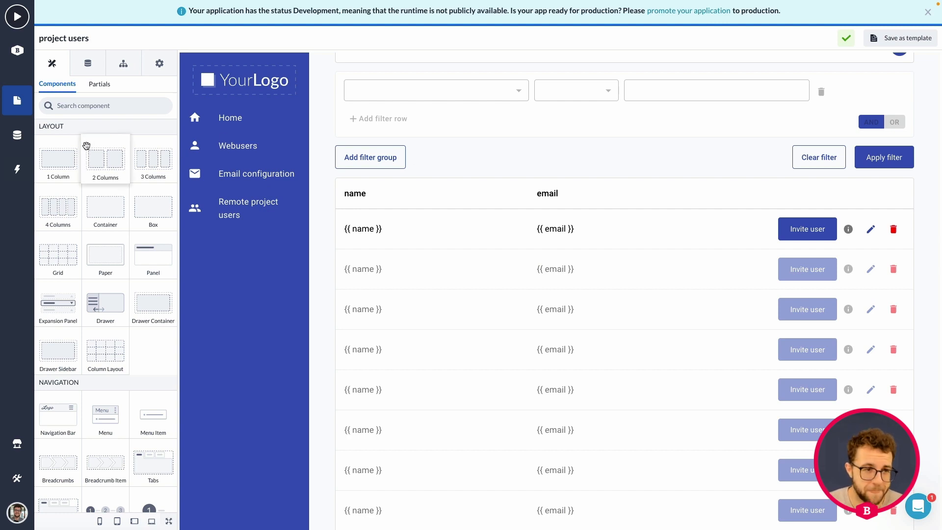
# Examine the First name and Last name validations in the WebUser model and the properties of the User-remote model.
pyautogui.click(17, 135)
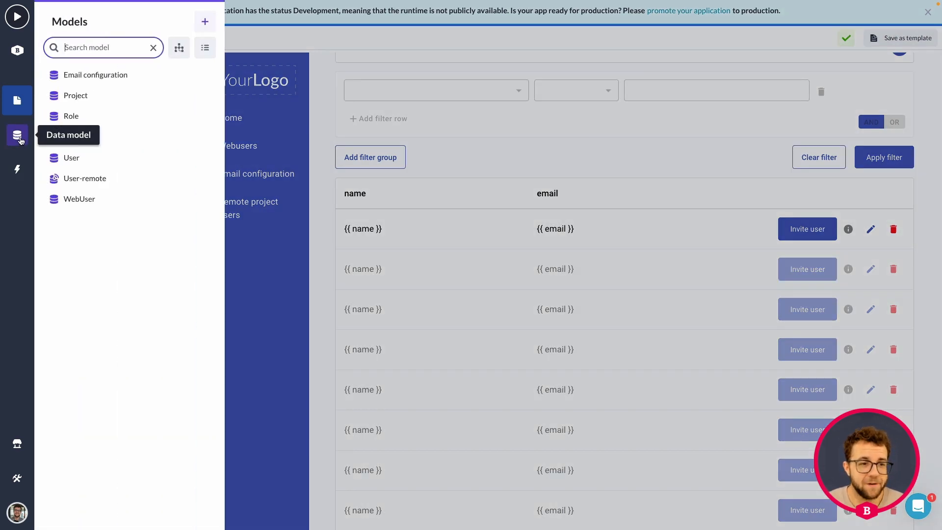
pyautogui.click(99, 199)
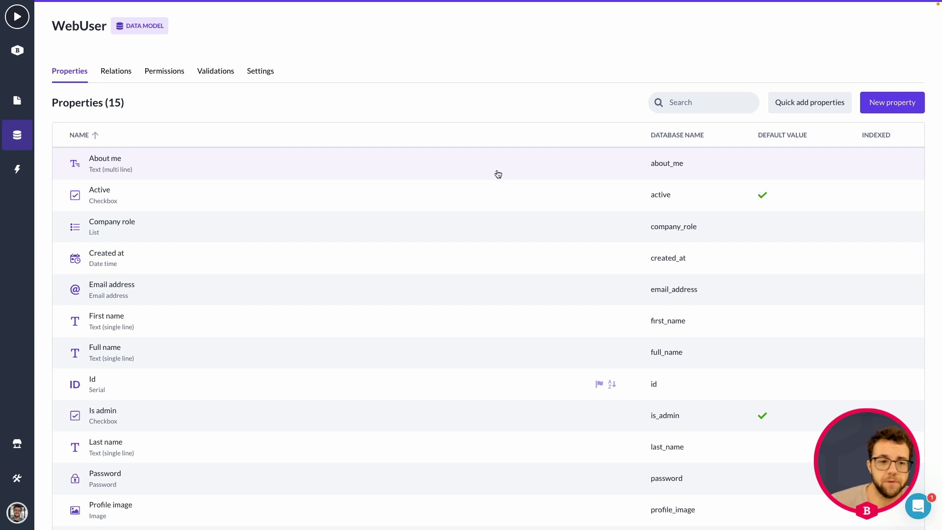
pyautogui.scroll(-3, 496, 186)
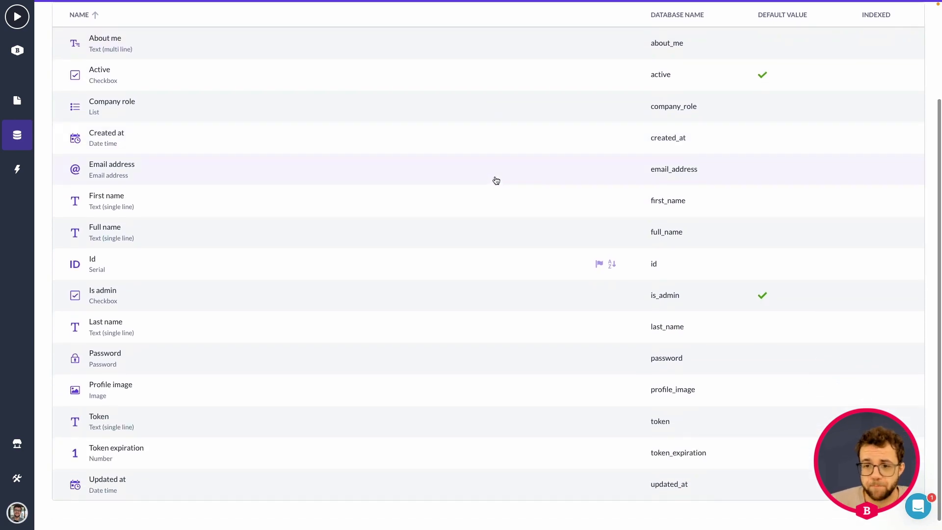
pyautogui.scroll(-1, 495, 184)
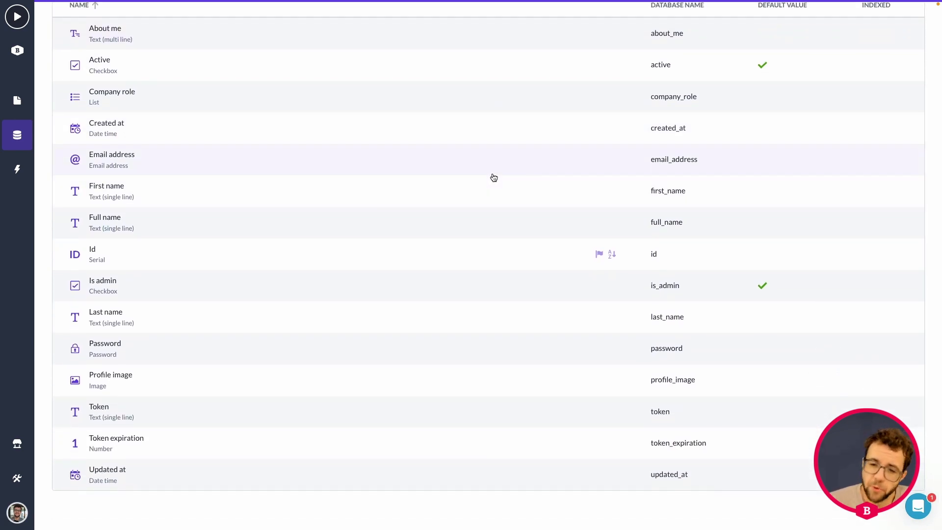
pyautogui.click(500, 183)
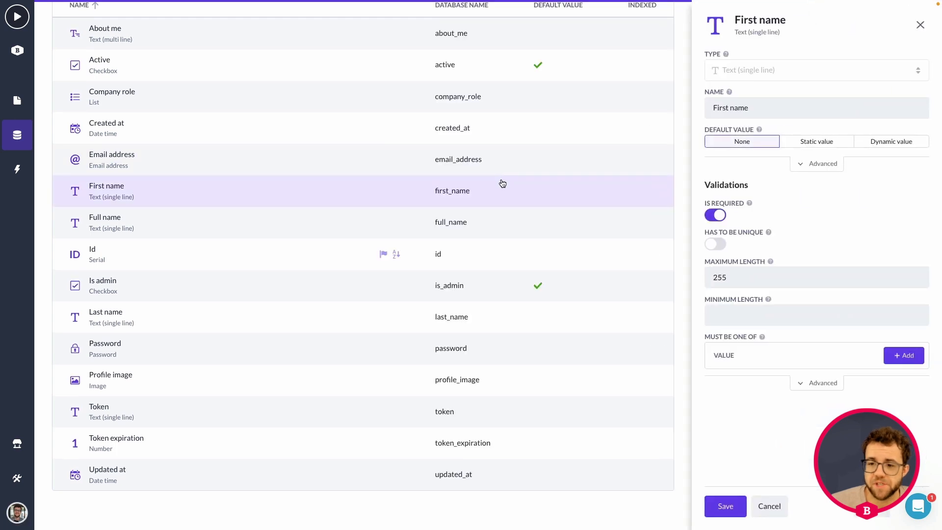
pyautogui.click(383, 323)
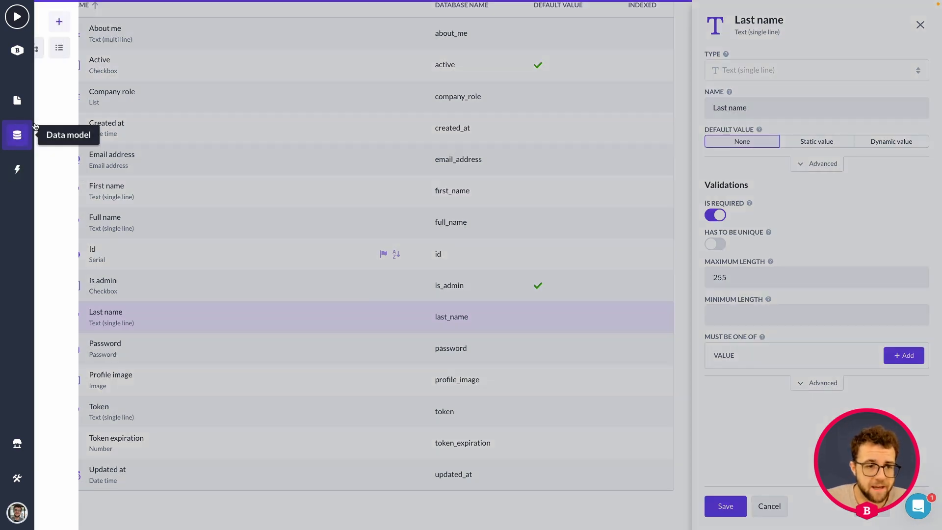
pyautogui.click(17, 135)
pyautogui.click(89, 182)
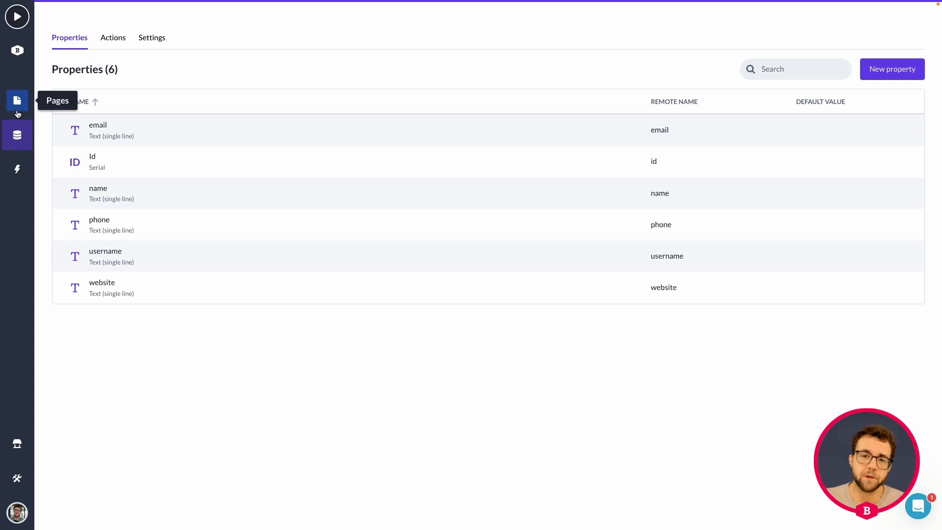
# Open the Invite remote project user action and show the options of its Create Record function.
pyautogui.click(17, 169)
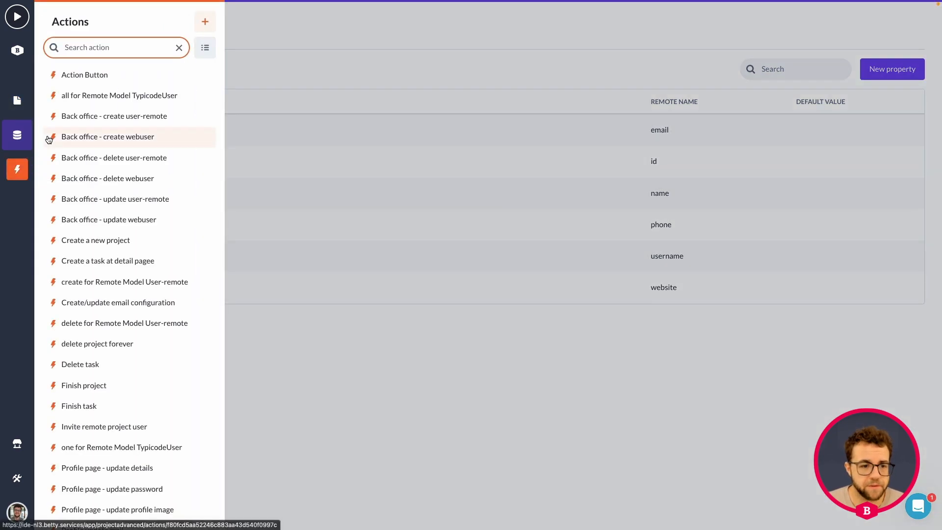
pyautogui.click(112, 429)
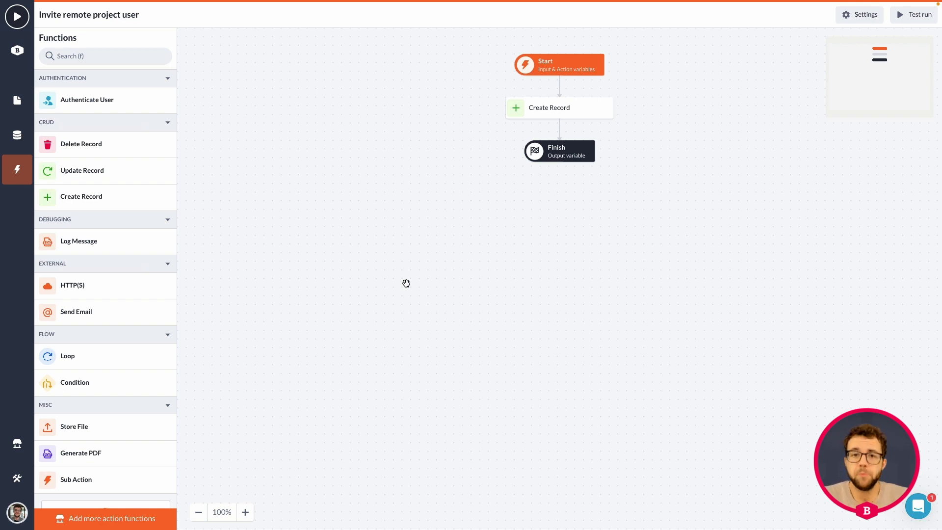
pyautogui.click(596, 109)
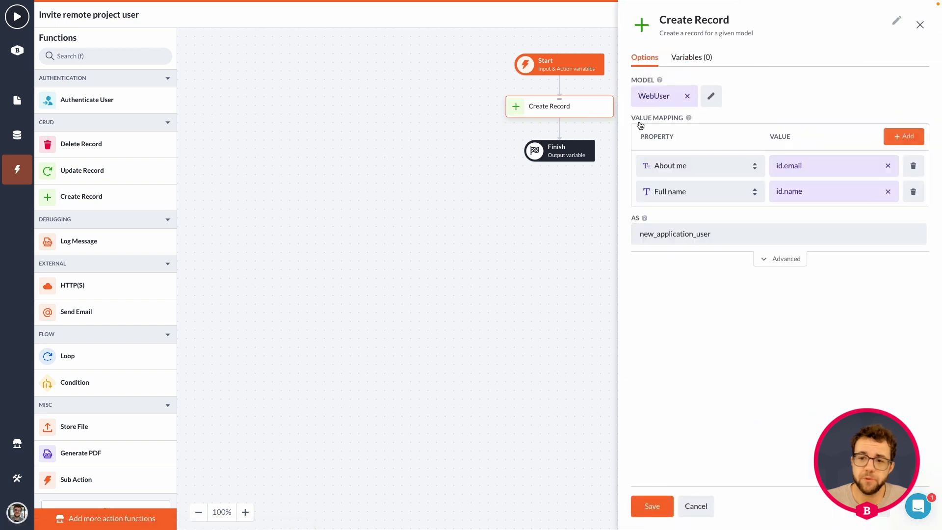
pyautogui.click(904, 136)
pyautogui.click(905, 136)
pyautogui.click(689, 217)
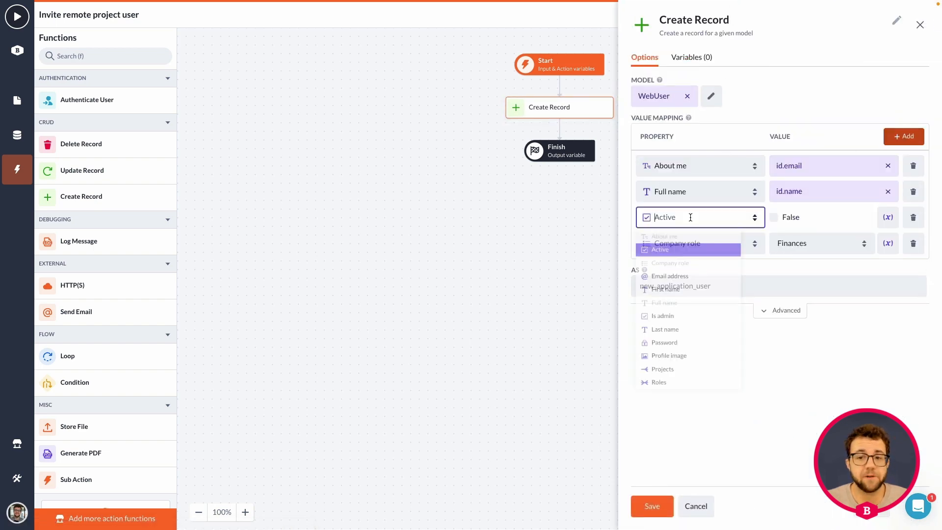
pyautogui.click(683, 304)
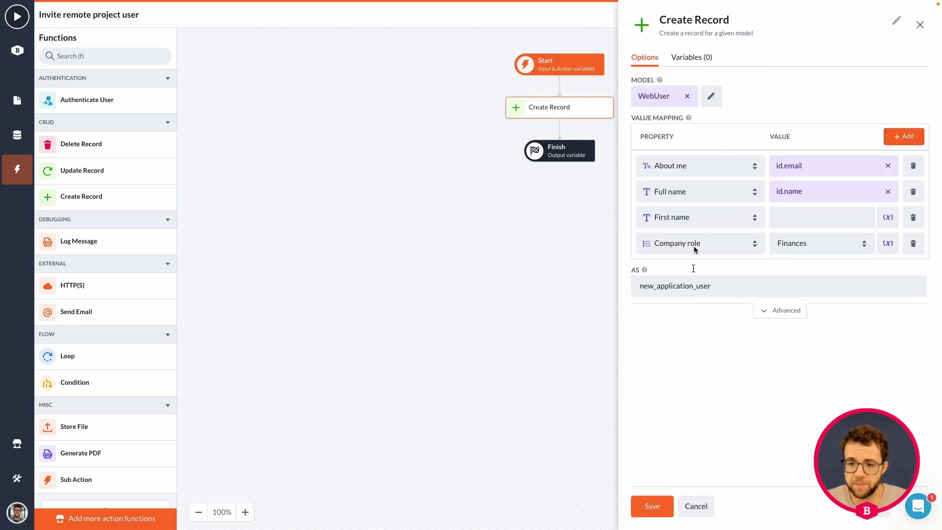
pyautogui.click(692, 244)
pyautogui.scroll(-1, 684, 407)
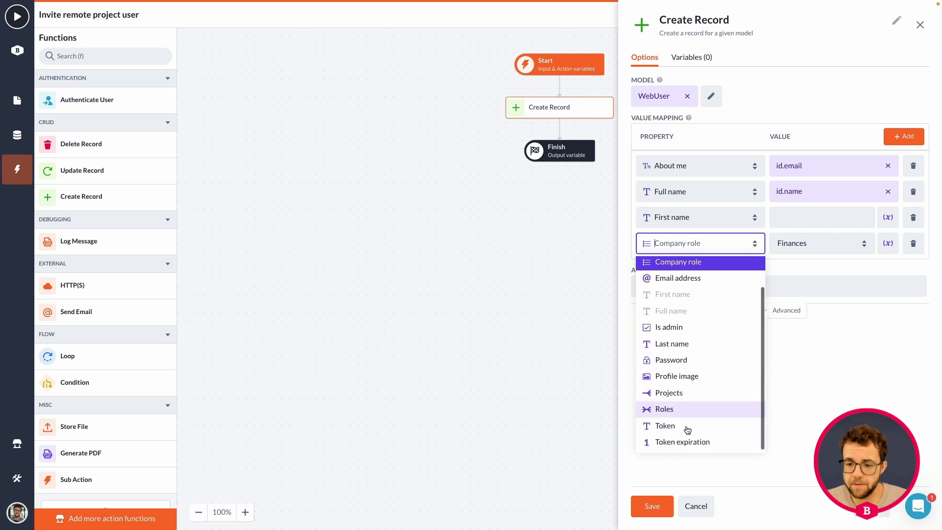
pyautogui.click(683, 343)
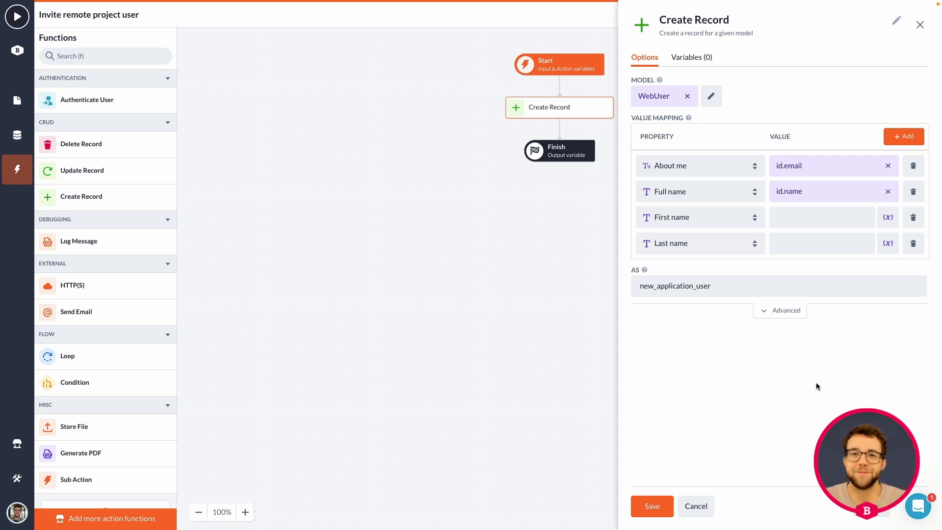
pyautogui.click(697, 506)
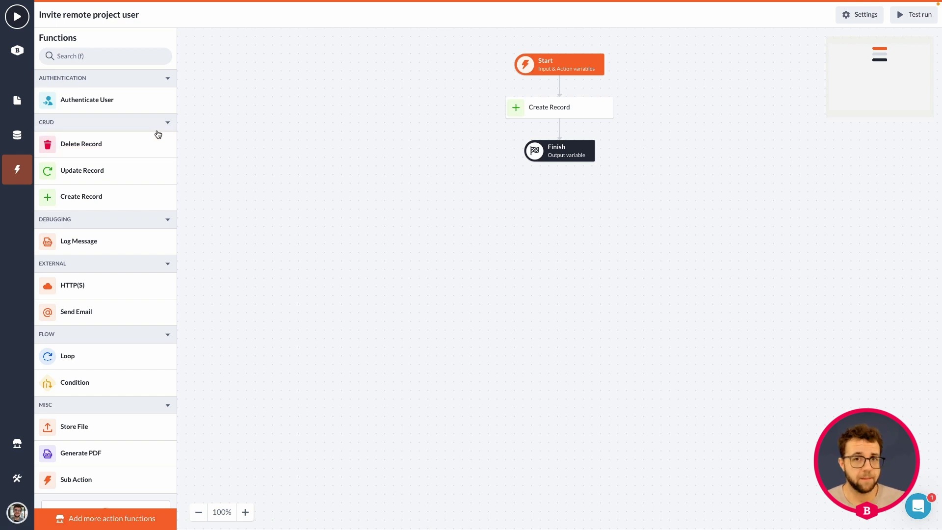
# Open the Register user action and examine the options of its two Expression functions.
pyautogui.click(17, 169)
pyautogui.scroll(-1, 135, 233)
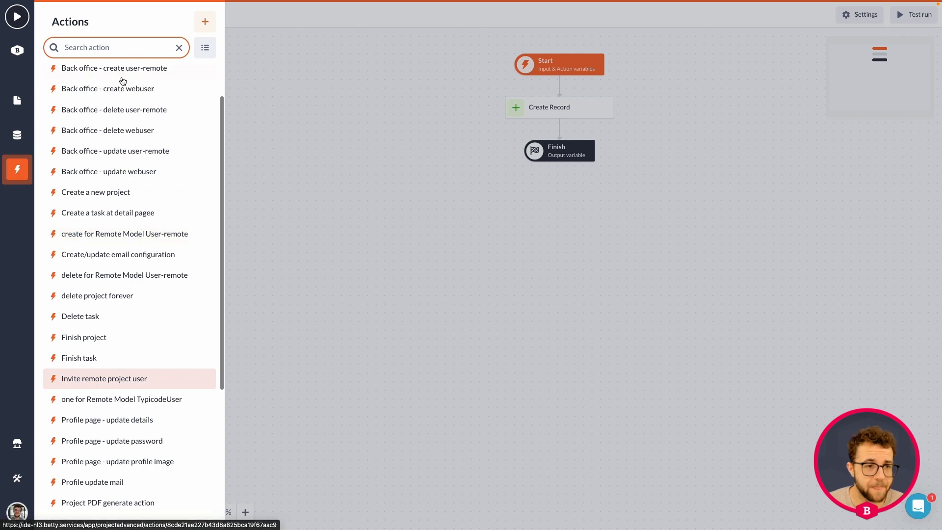
pyautogui.scroll(-4, 120, 101)
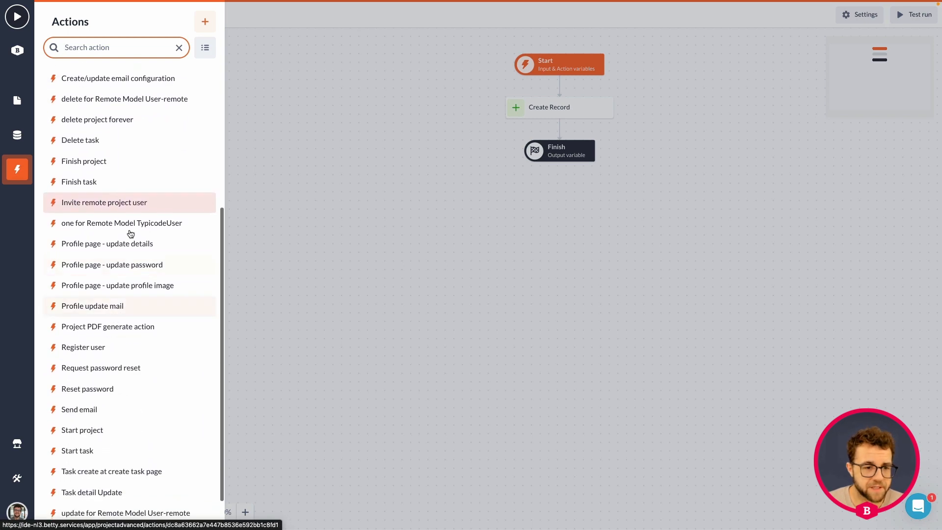
pyautogui.scroll(-1, 130, 235)
pyautogui.click(89, 301)
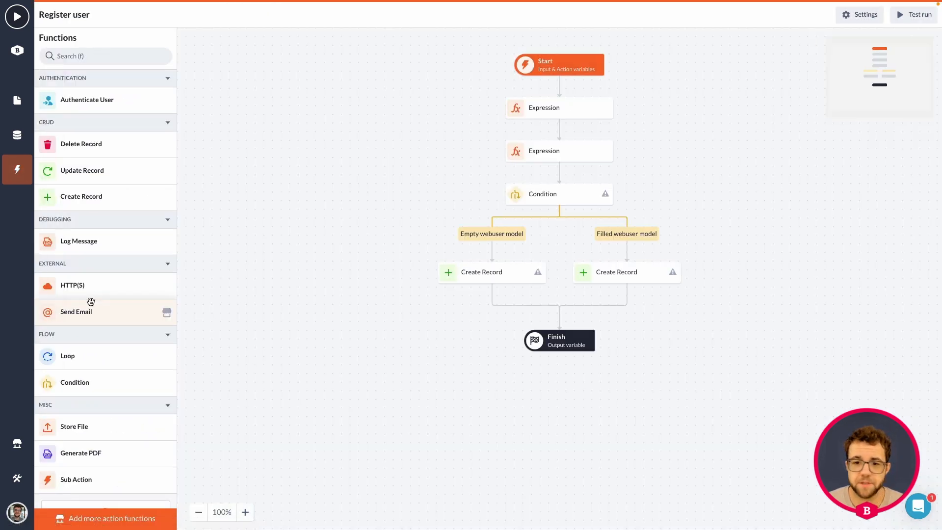
pyautogui.click(544, 110)
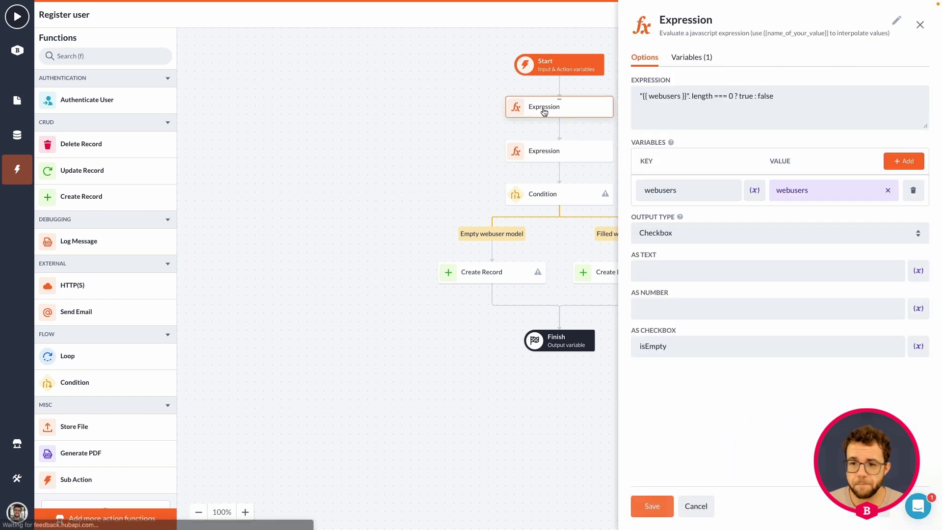
pyautogui.click(540, 150)
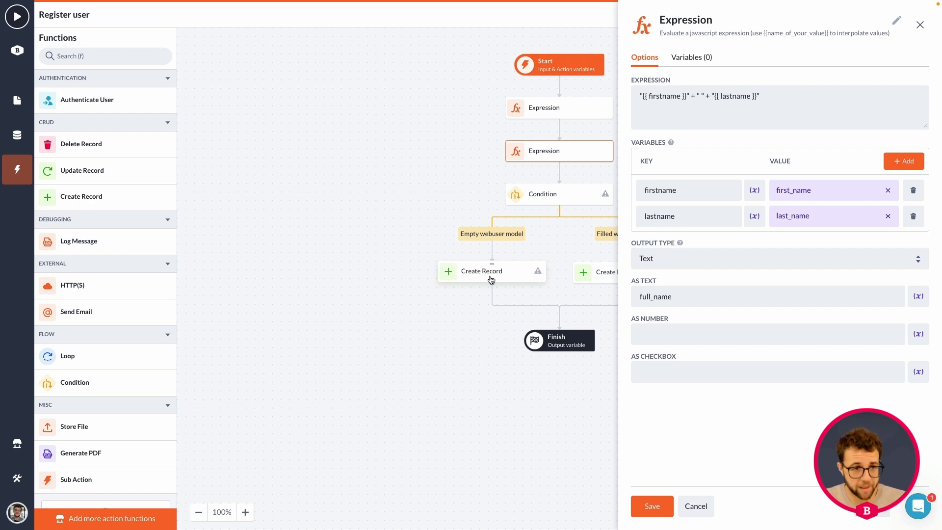
# Return to the Invite remote project user action and look through the available functions for an Expression function.
pyautogui.click(22, 172)
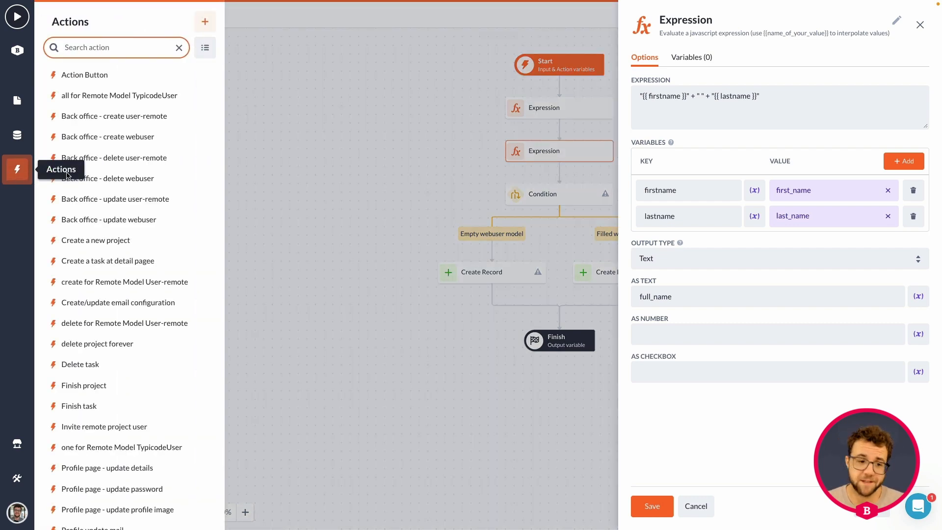
pyautogui.click(119, 426)
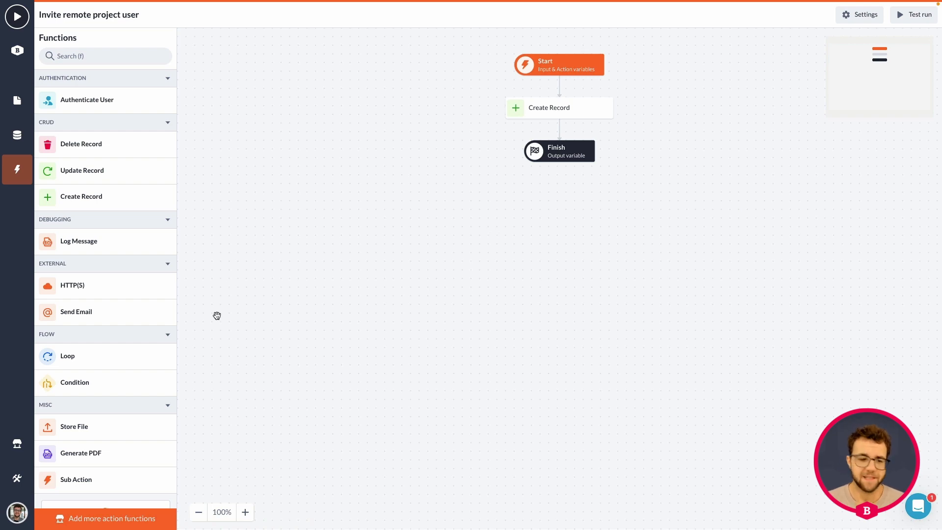
pyautogui.scroll(-2, 123, 322)
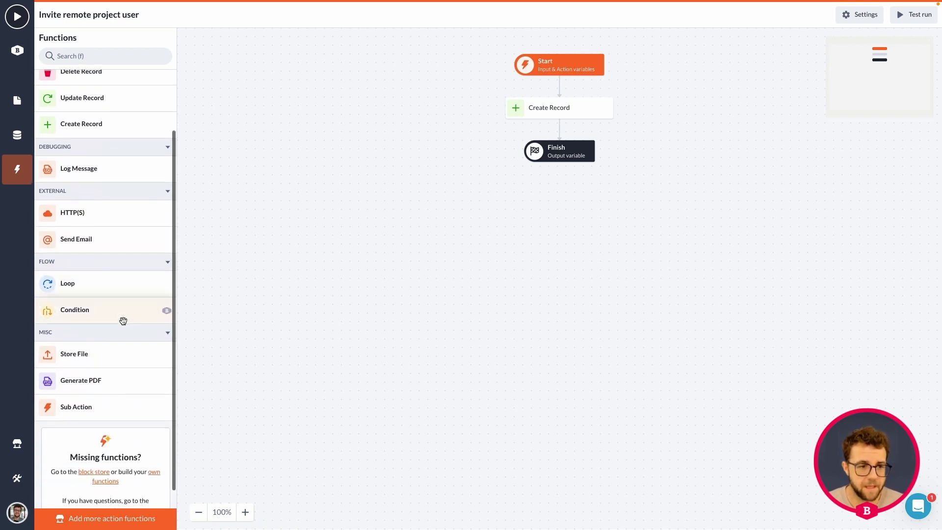
pyautogui.scroll(2, 122, 320)
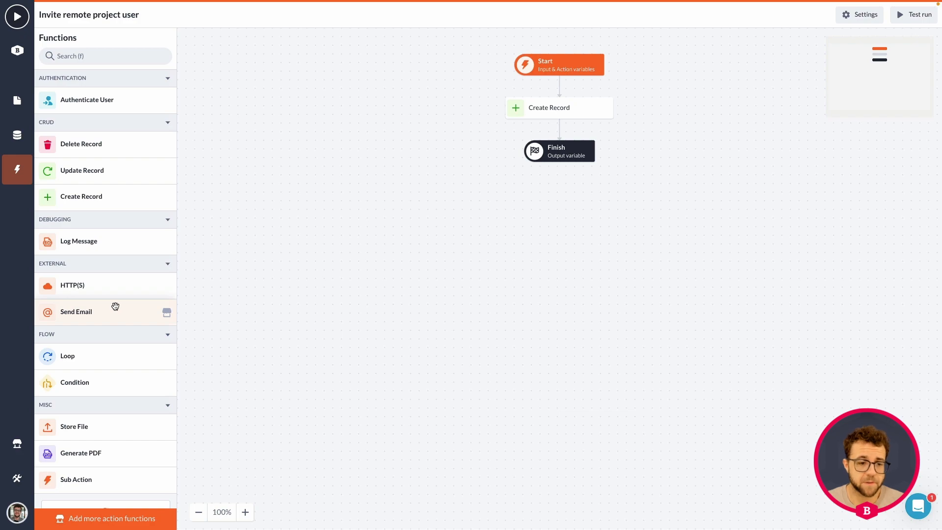
pyautogui.scroll(-2, 115, 306)
pyautogui.scroll(2, 116, 307)
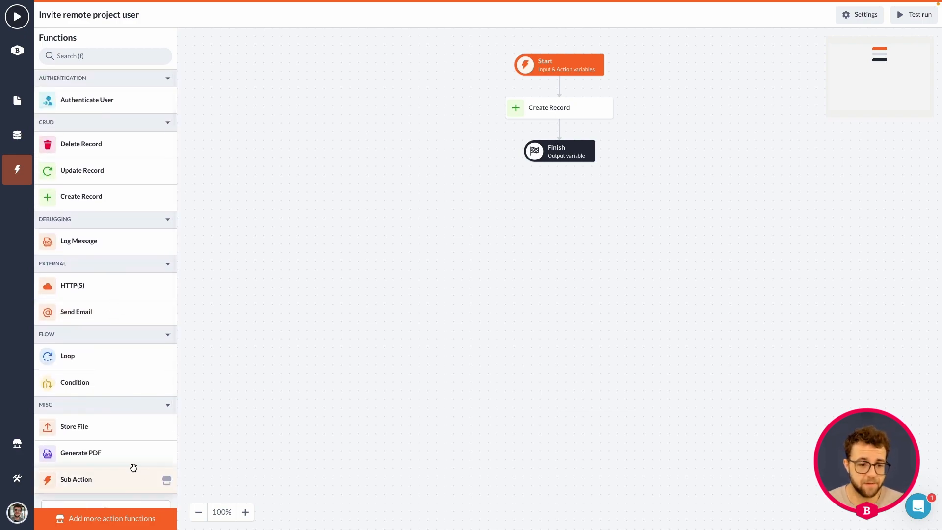
# Search the Block Store functions for "expres" and open the details of the Expression block.
pyautogui.click(116, 517)
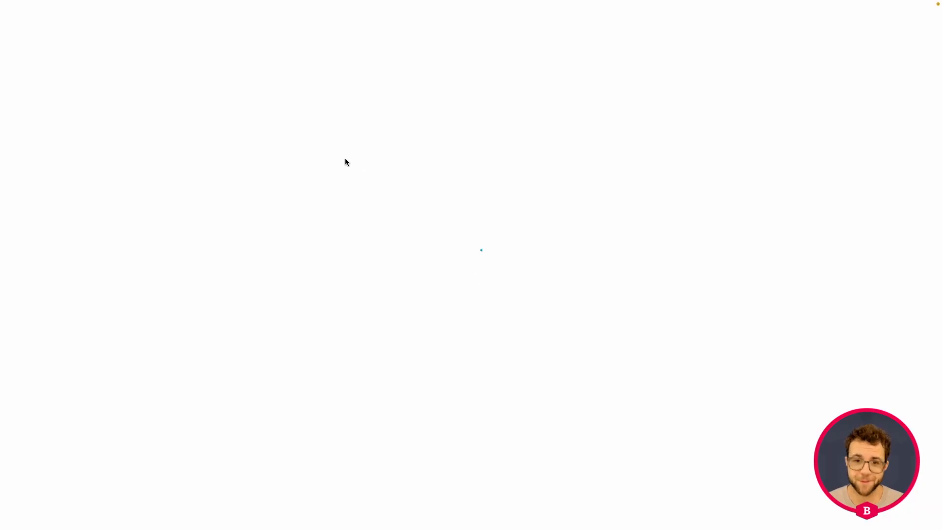
pyautogui.click(254, 51)
pyautogui.write('exor')
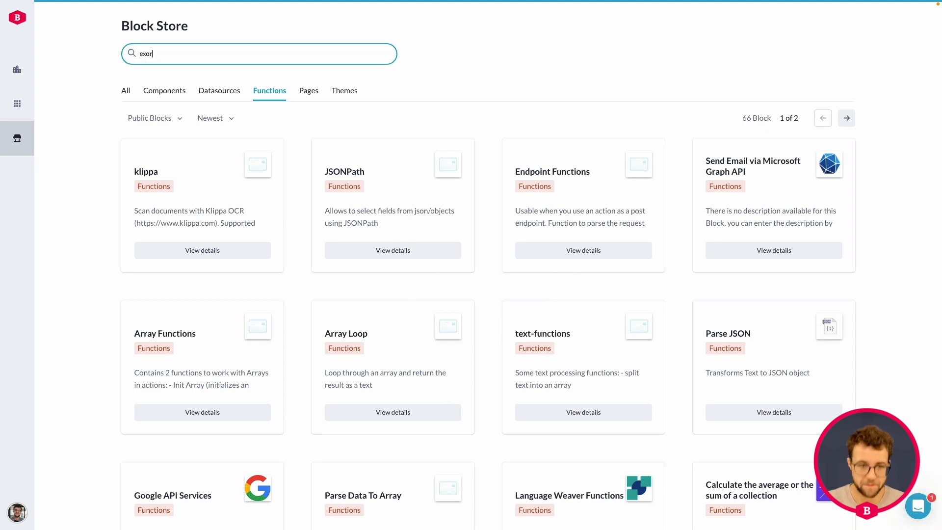
pyautogui.press('BackSpace')
pyautogui.press('BackSpace')
pyautogui.write('pres')
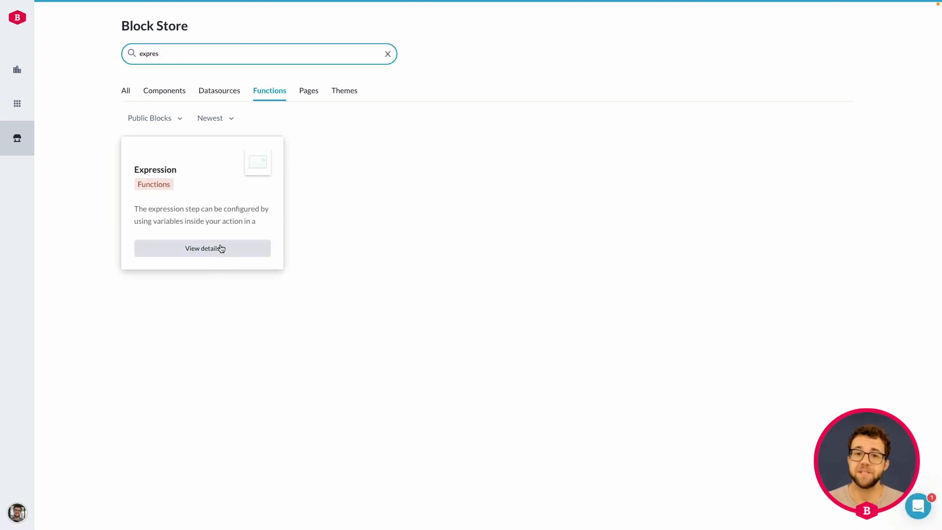
pyautogui.click(219, 249)
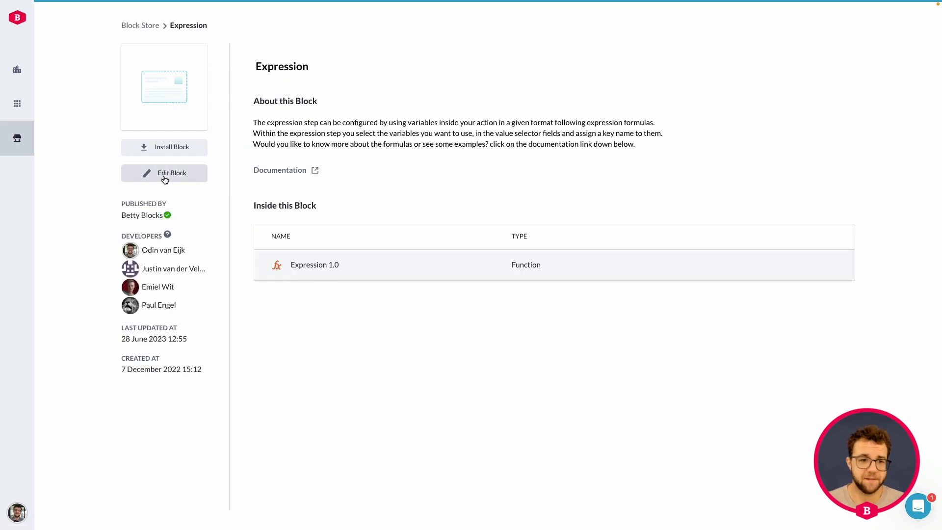
# Install the Expression block for the "project" application in the Odin Blocks organization.
pyautogui.click(169, 147)
pyautogui.click(434, 82)
pyautogui.write('odin')
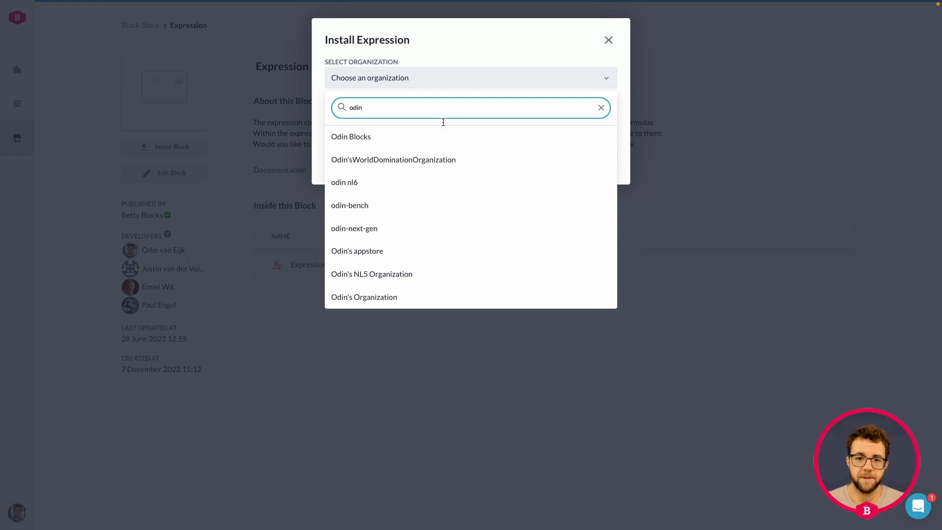
pyautogui.click(441, 136)
pyautogui.click(413, 116)
pyautogui.write('project')
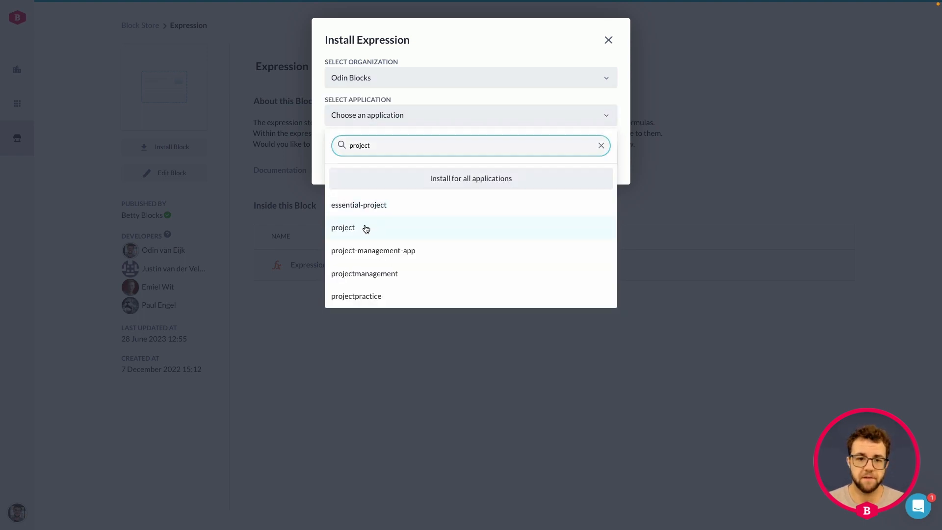
pyautogui.click(364, 228)
pyautogui.click(577, 155)
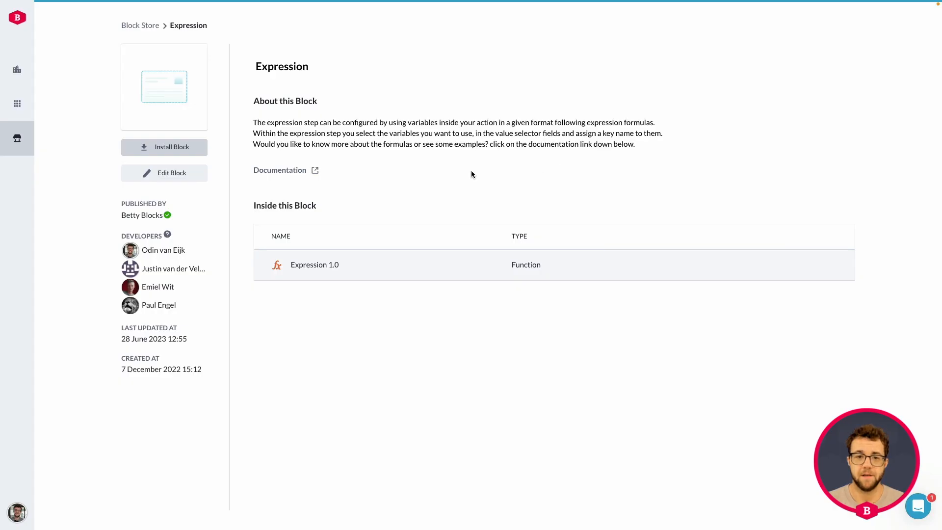
# Return to the Invite remote project user action and insert an Expression function between Start and Create Record.
pyautogui.press('super+shift+f')
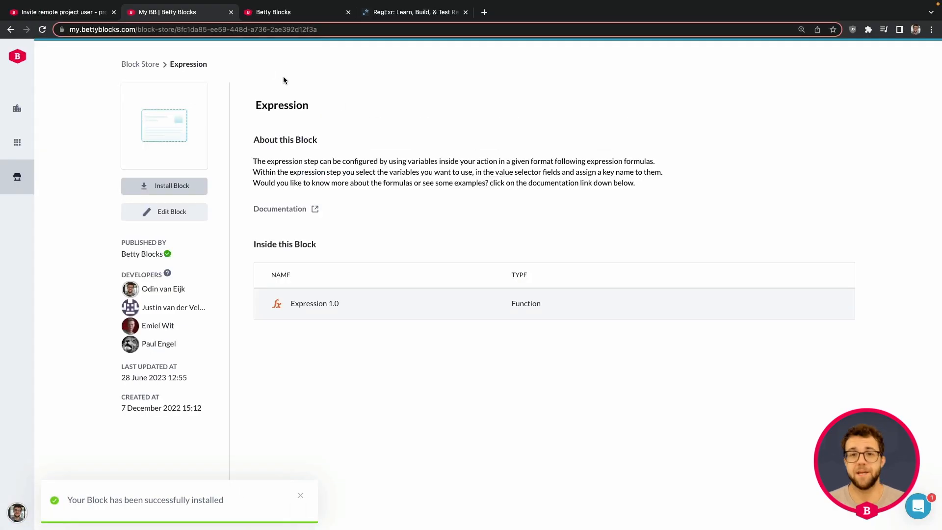
pyautogui.click(84, 14)
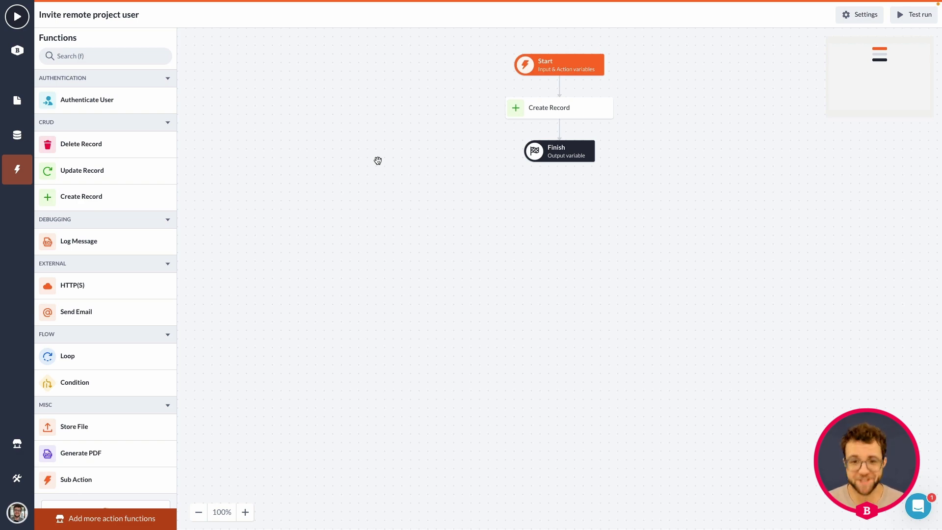
pyautogui.scroll(-1, 368, 171)
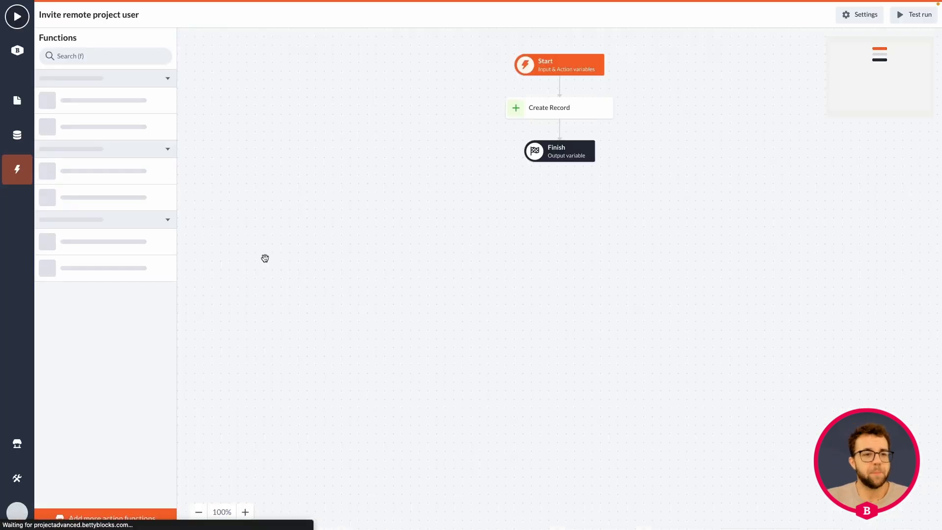
pyautogui.scroll(-2, 146, 271)
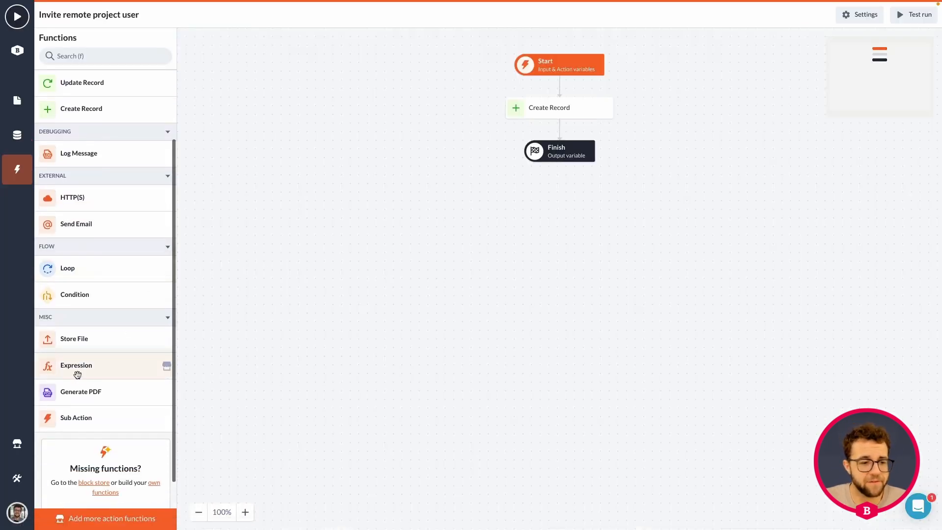
pyautogui.moveTo(78, 371); pyautogui.dragTo(546, 95)
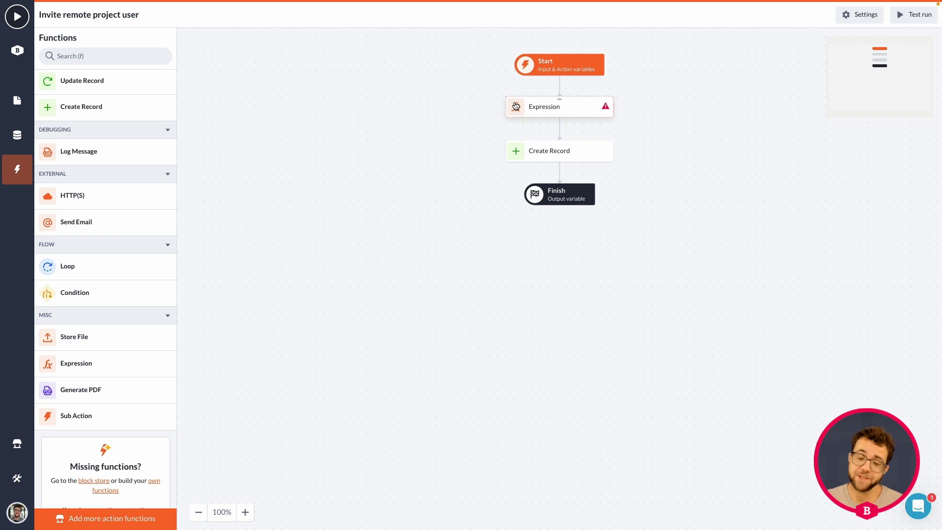
# Add a variable to the Expression function with the key "fullname" and the User-remote name property as its value.
pyautogui.click(516, 106)
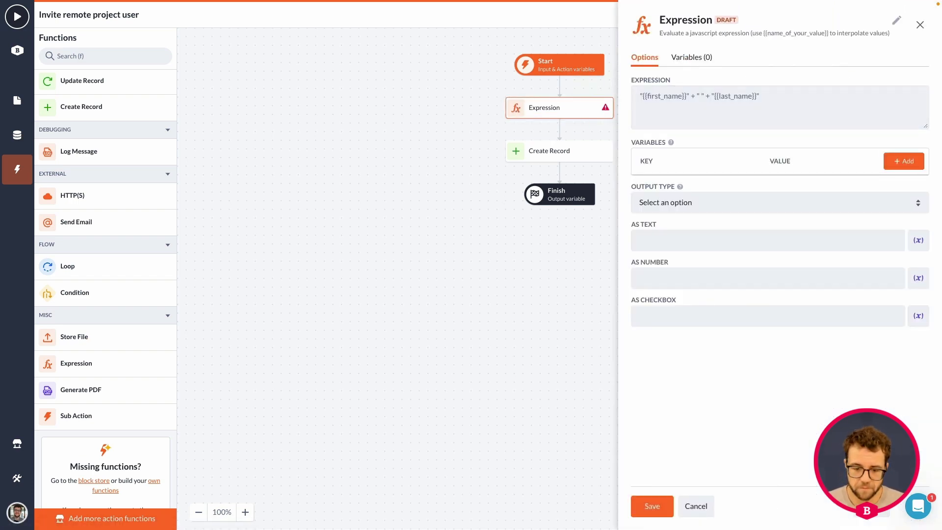
pyautogui.click(904, 164)
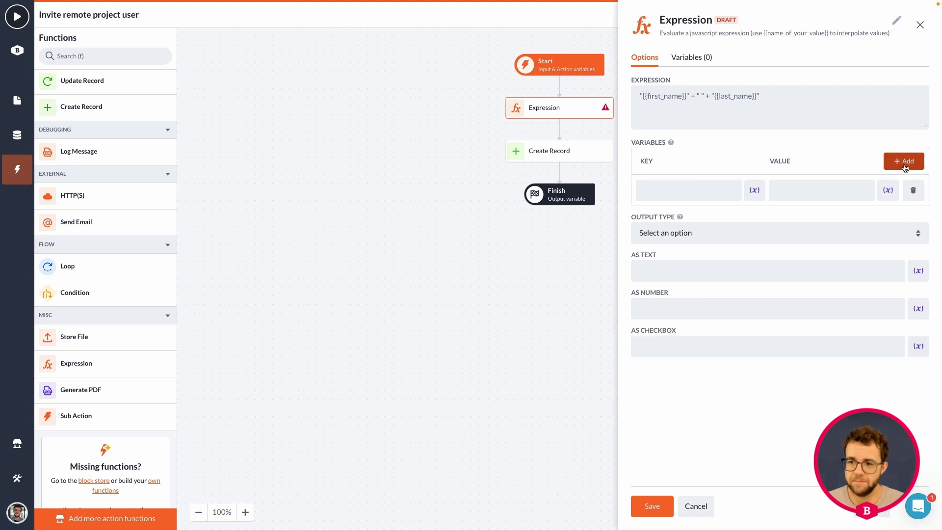
pyautogui.click(888, 192)
pyautogui.click(862, 268)
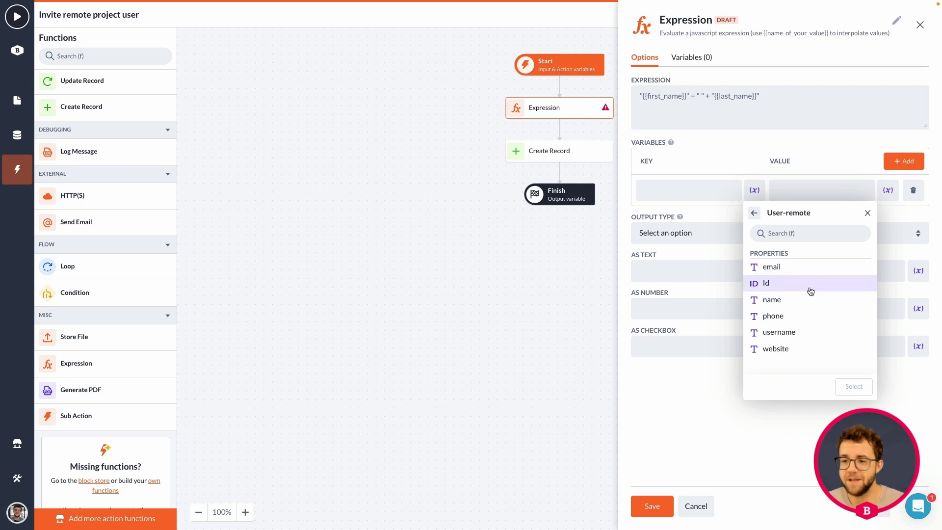
pyautogui.click(791, 301)
pyautogui.click(854, 392)
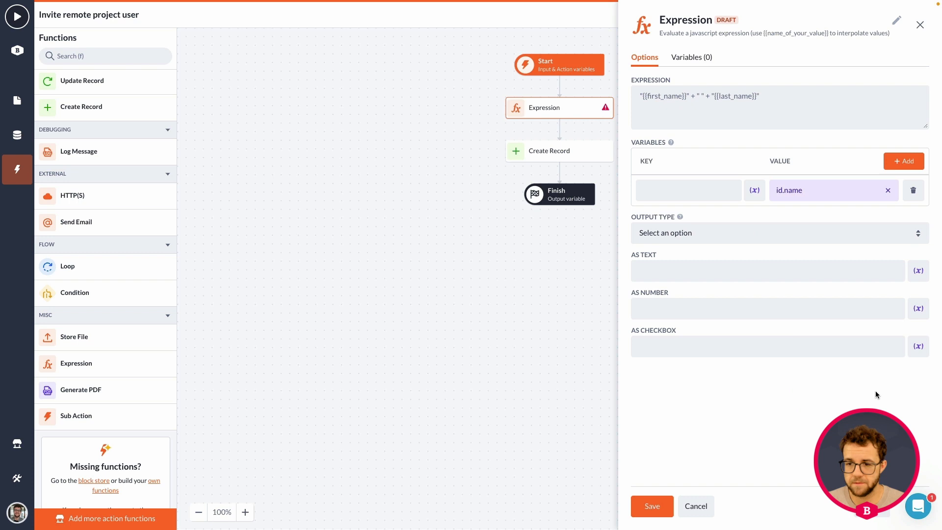
pyautogui.click(703, 196)
pyautogui.write('fullname')
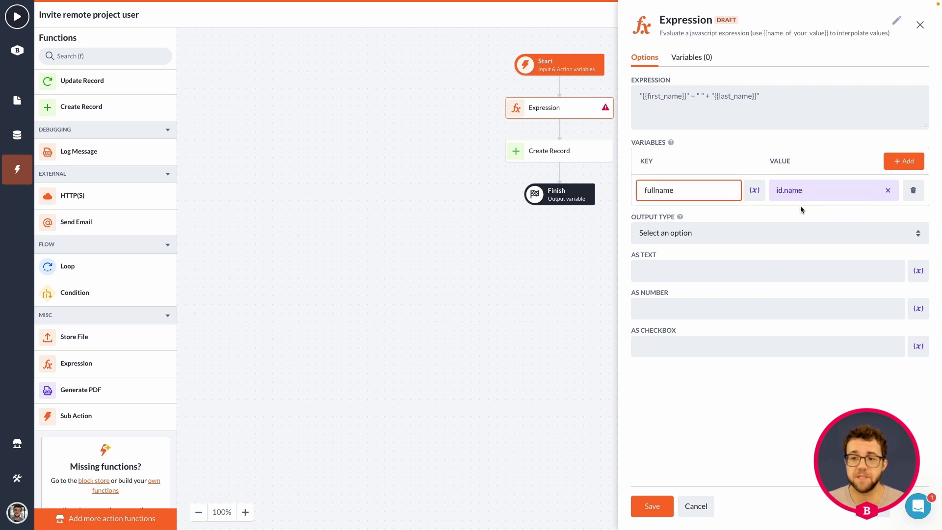
# Begin the expression with "{{fullname}}".split, calling split on the quoted fullname variable.
pyautogui.click(700, 105)
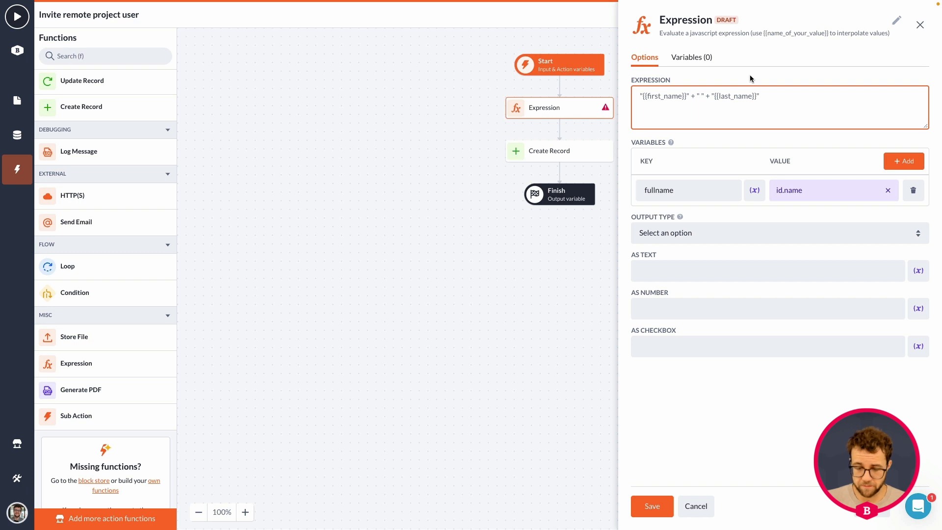
pyautogui.hotkey('ctrl', 'a')
pyautogui.write('"')
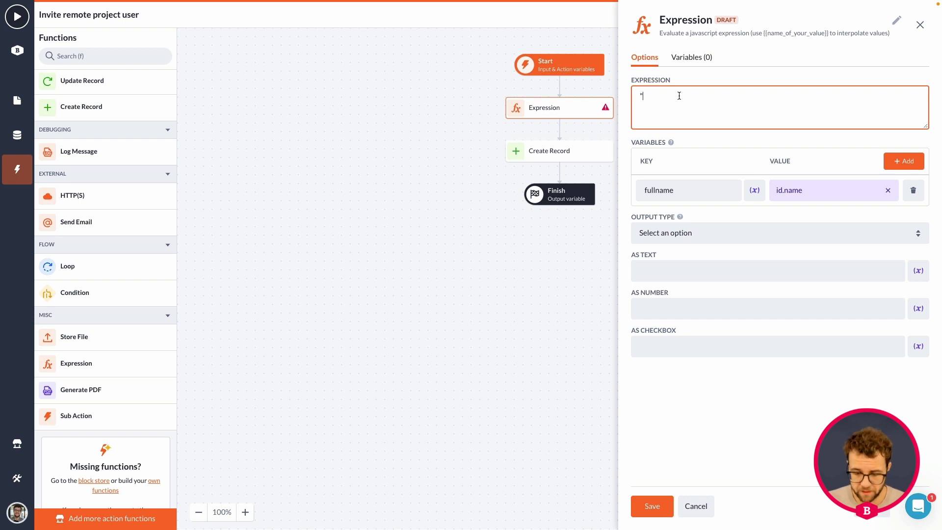
pyautogui.write('{{')
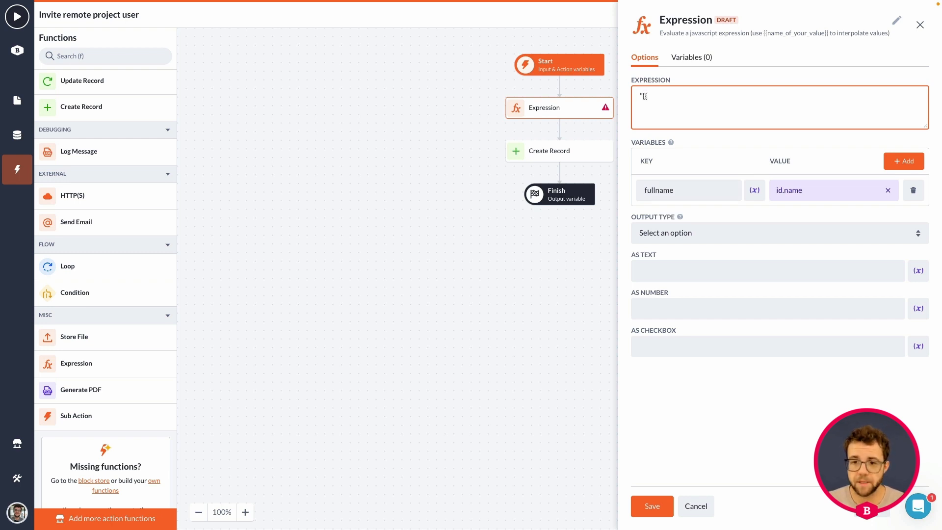
pyautogui.write('fullname')
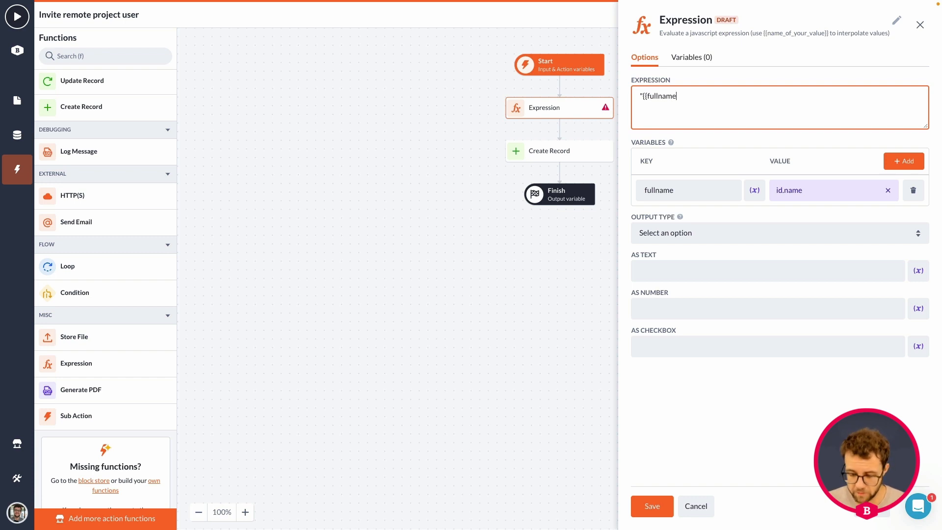
pyautogui.write('}}"')
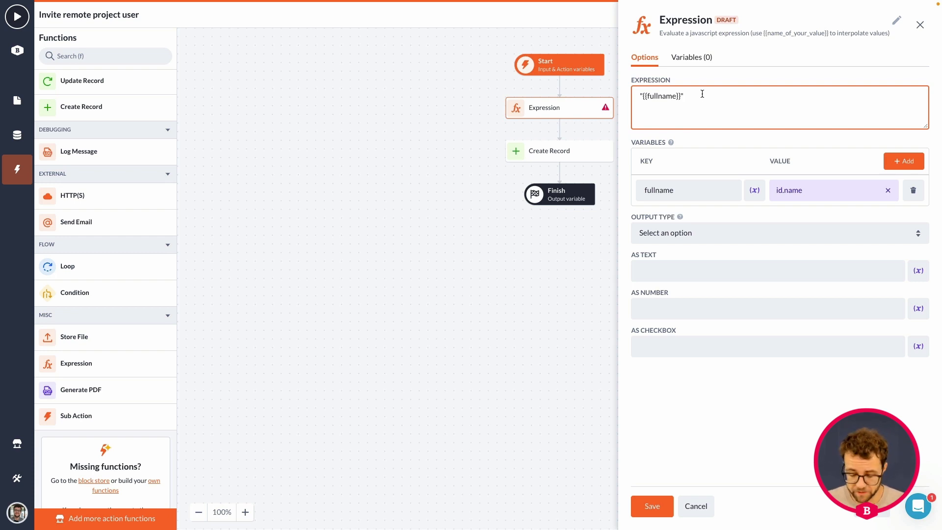
pyautogui.write('.split')
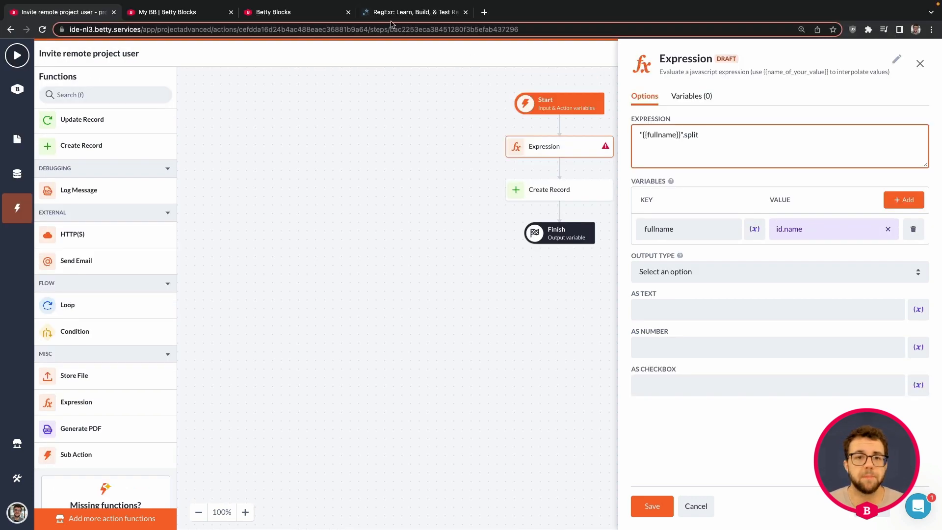
# Switch to RegExr and view the capturing group entry in its Groups & References help.
pyautogui.click(395, 12)
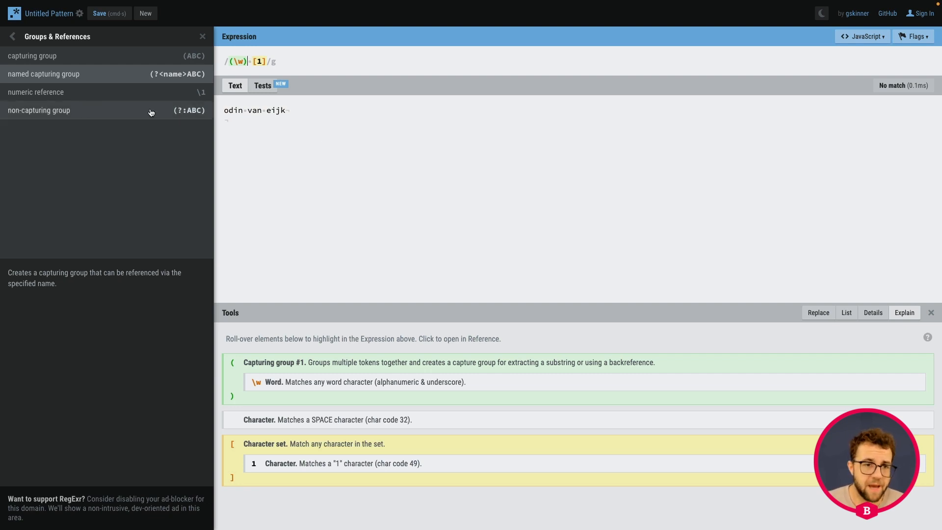
pyautogui.click(78, 59)
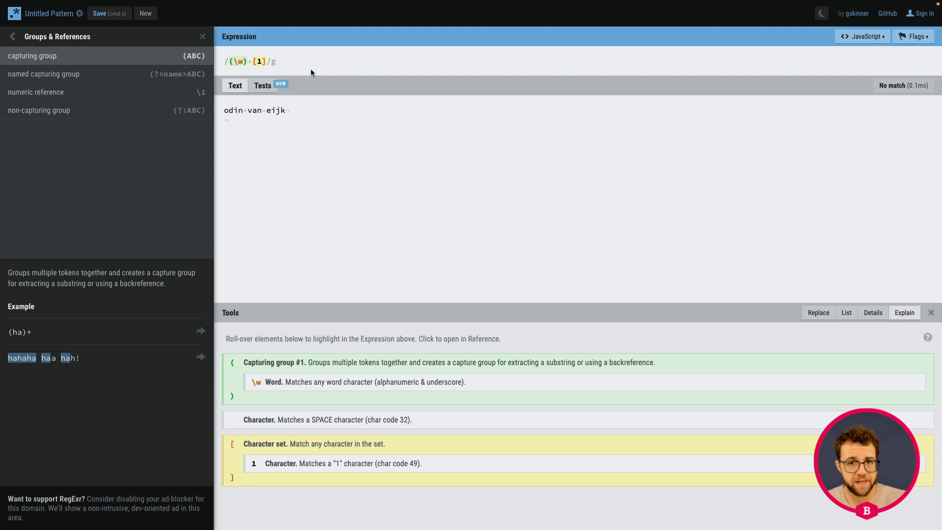
# Leave the RegExr reference and return to the Invite remote project user action with its Expression options open.
pyautogui.click(13, 36)
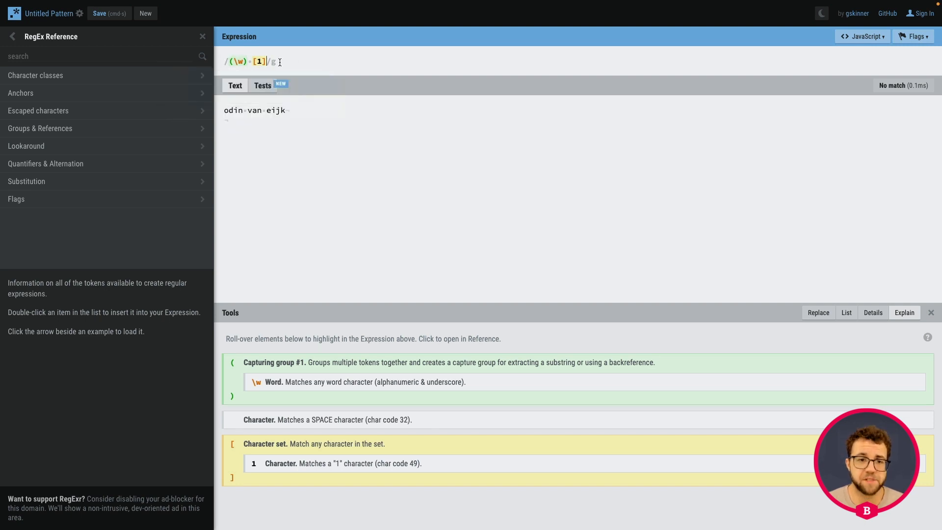
pyautogui.moveTo(280, 62); pyautogui.dragTo(219, 62)
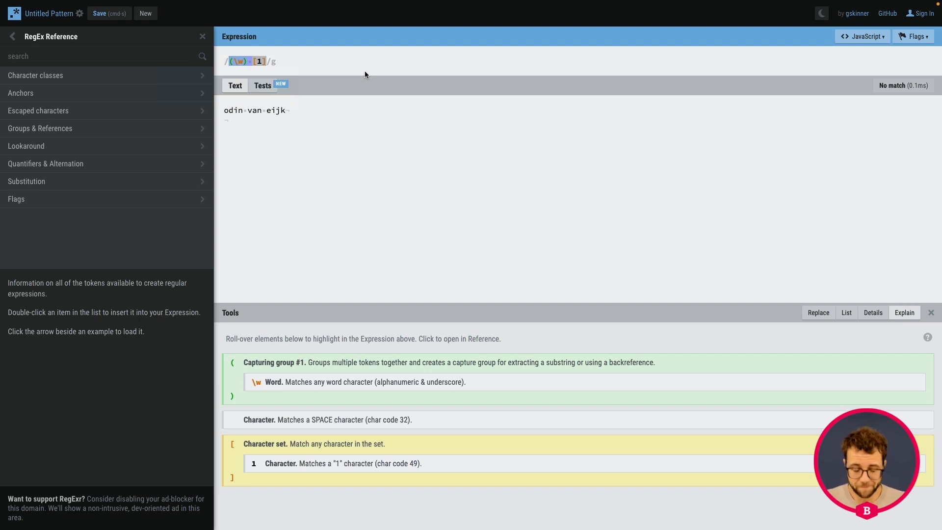
pyautogui.press('super+shift+f')
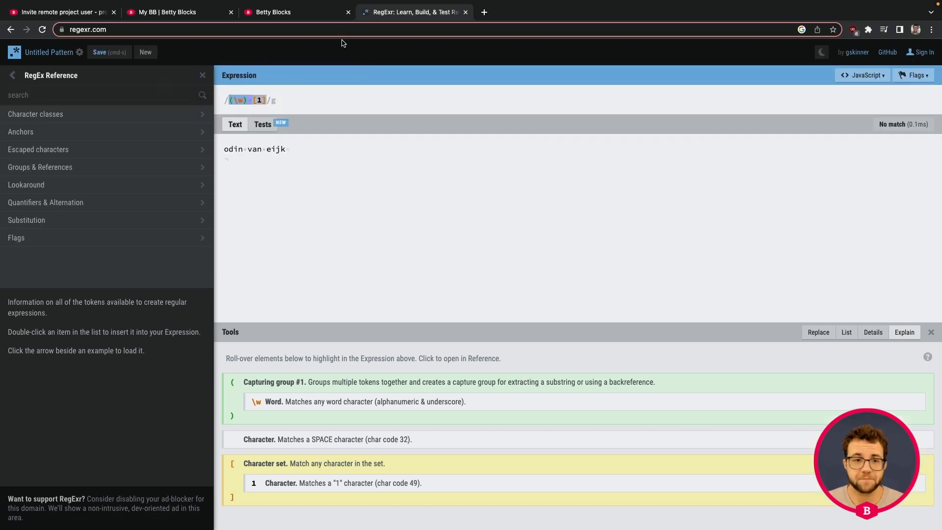
pyautogui.click(297, 17)
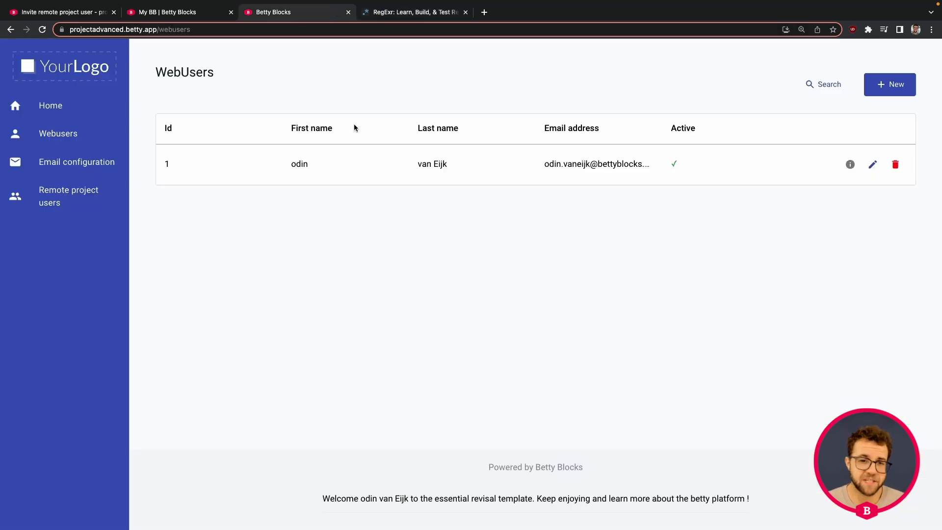
pyautogui.click(73, 12)
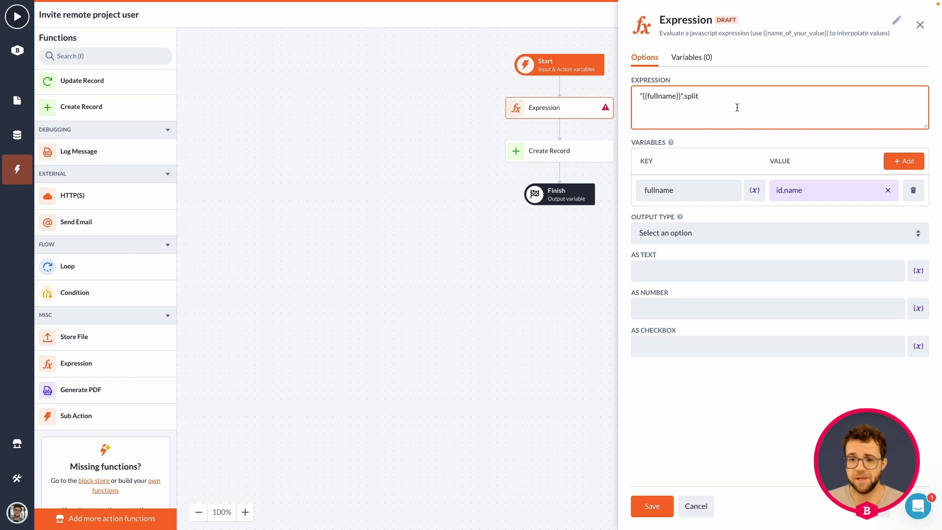
# Complete the expression as "{{fullname}}".split(/( )/g)[0] to take the first part of the full name.
pyautogui.press('super+Tab')
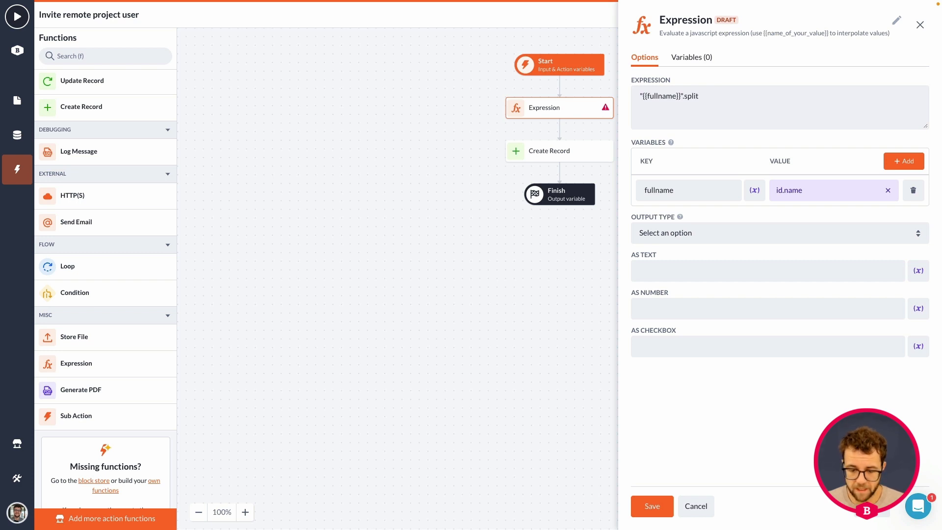
pyautogui.click(736, 101)
pyautogui.write('(/( )/g)[0]')
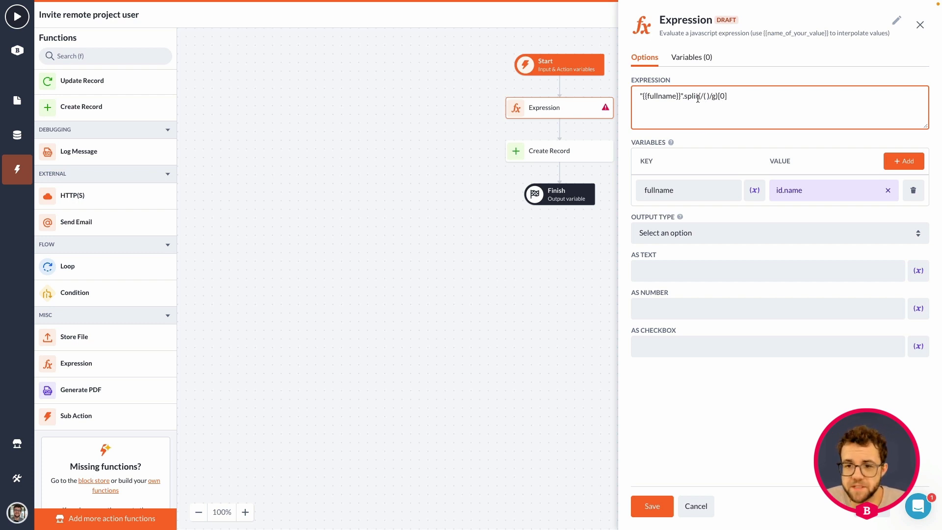
pyautogui.moveTo(716, 96); pyautogui.dragTo(708, 97)
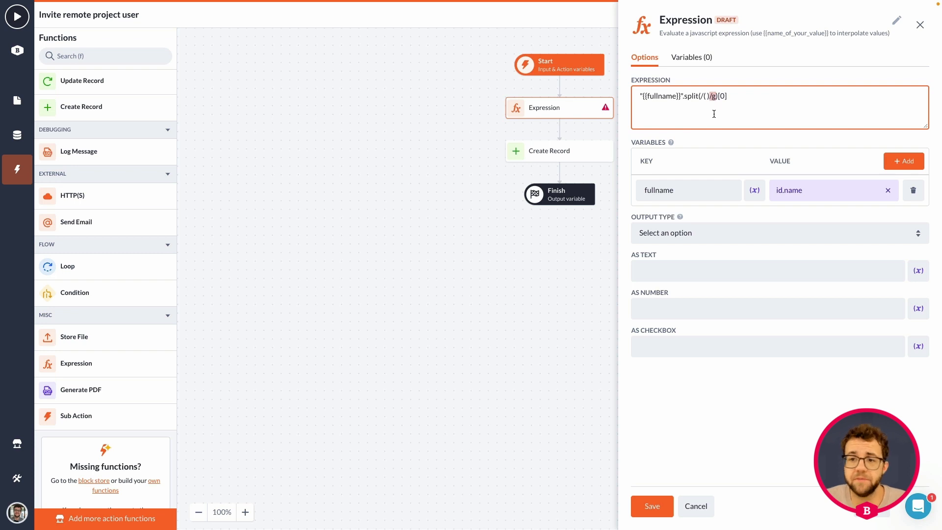
pyautogui.click(714, 114)
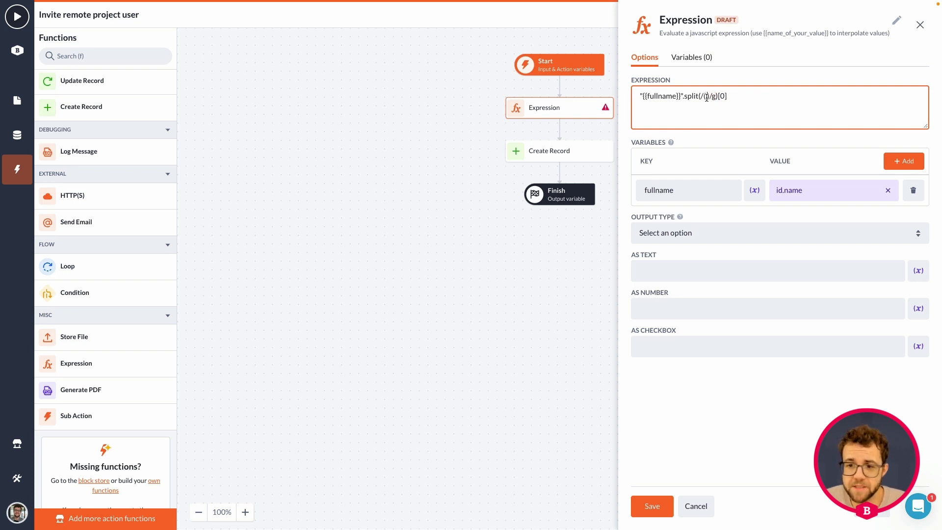
pyautogui.click(708, 96)
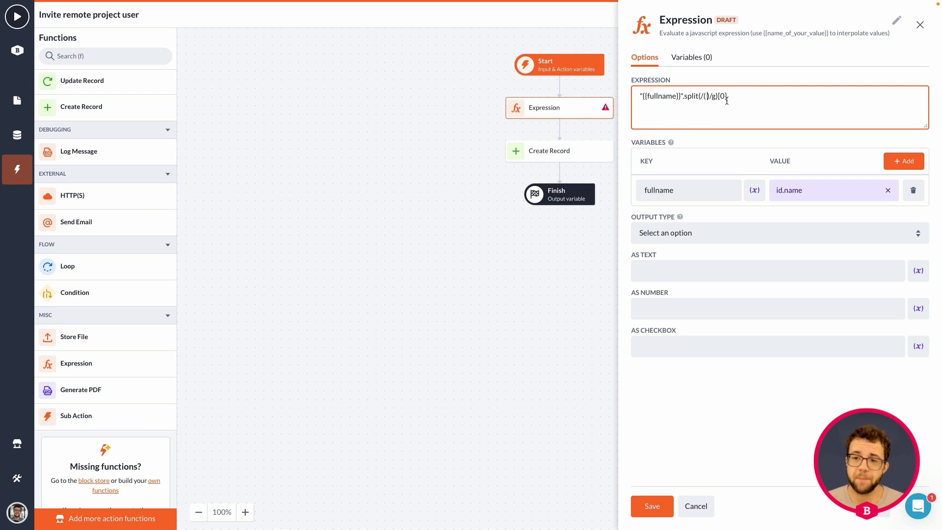
pyautogui.doubleClick(722, 97)
pyautogui.click(742, 96)
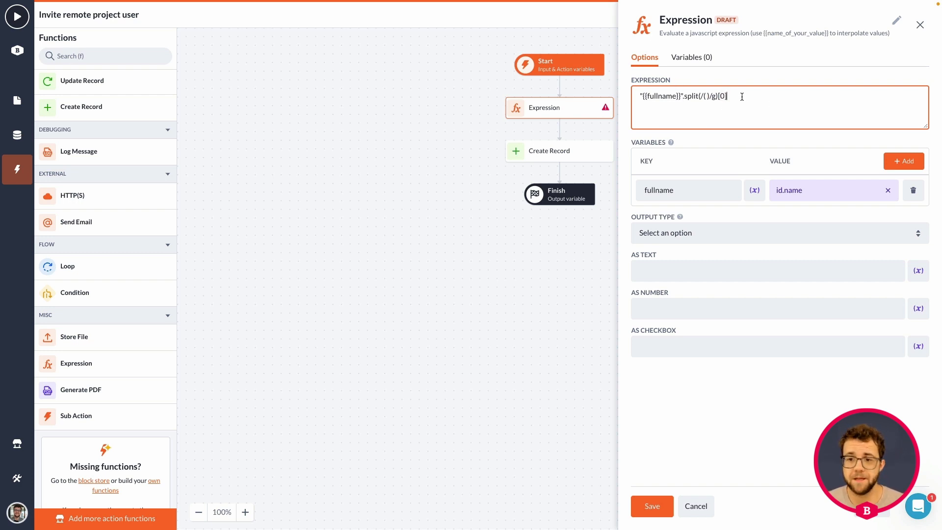
pyautogui.moveTo(742, 97); pyautogui.dragTo(639, 97)
pyautogui.click(653, 96)
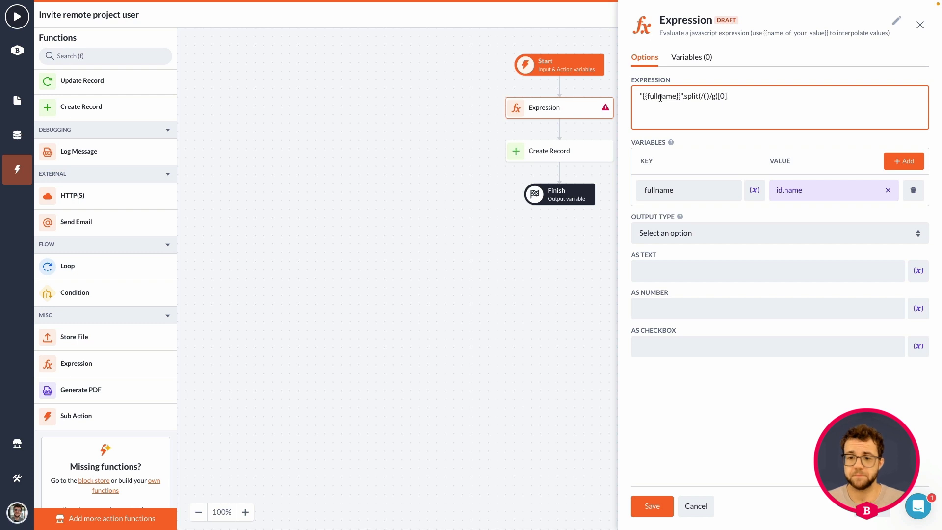
# Set the Expression's output type to Text and name its text output first_name.
pyautogui.click(694, 230)
pyautogui.click(688, 245)
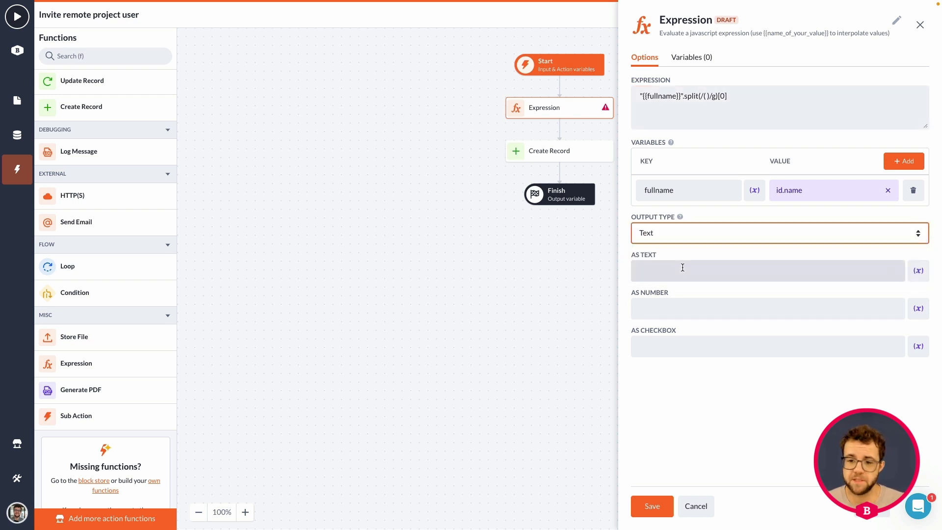
pyautogui.click(690, 272)
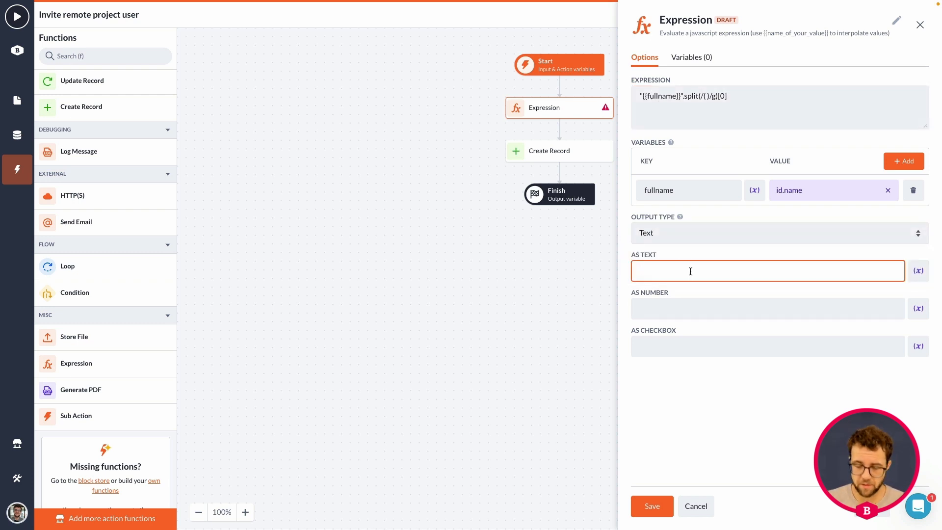
pyautogui.write('first_name')
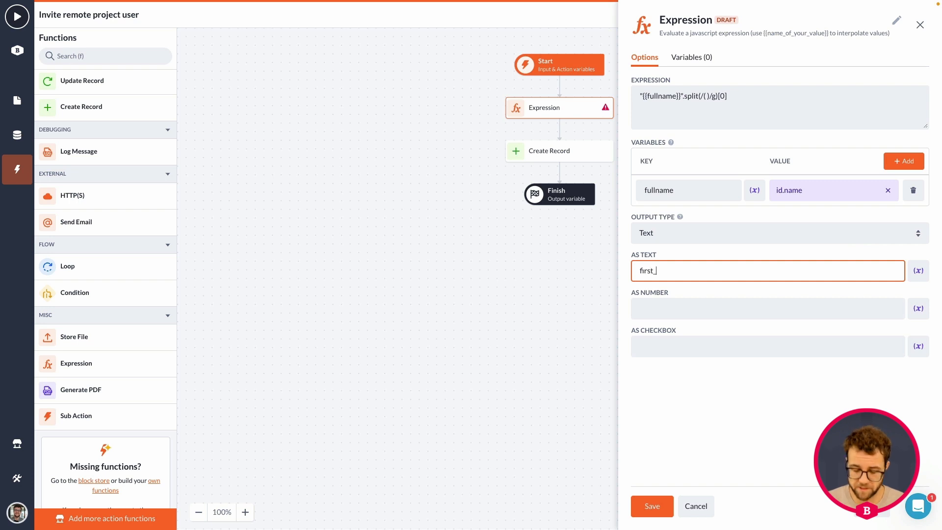
pyautogui.click(737, 387)
pyautogui.click(727, 96)
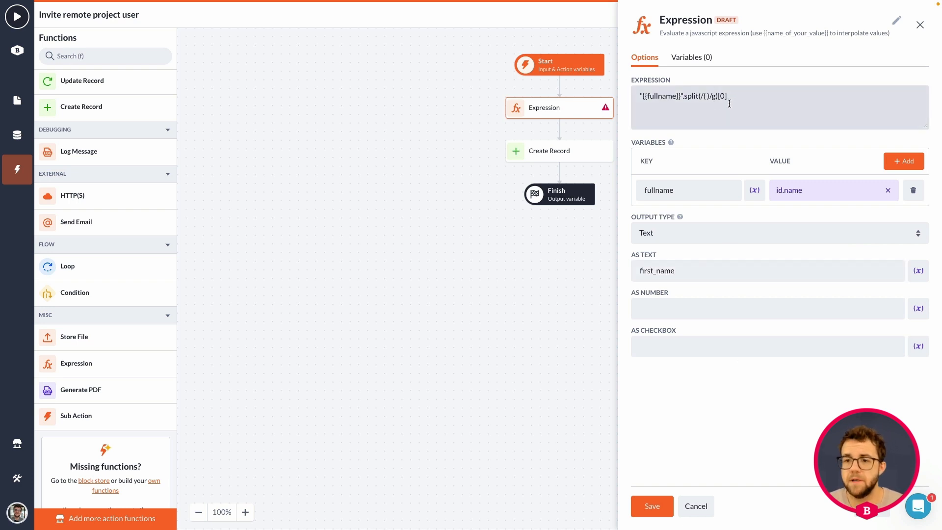
pyautogui.click(701, 98)
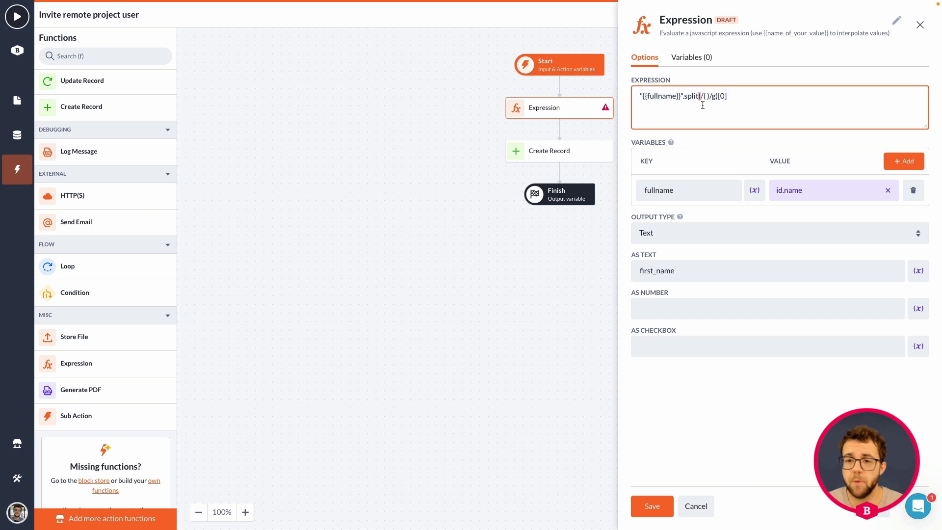
pyautogui.moveTo(706, 98); pyautogui.dragTo(708, 98)
pyautogui.click(705, 99)
pyautogui.click(705, 99)
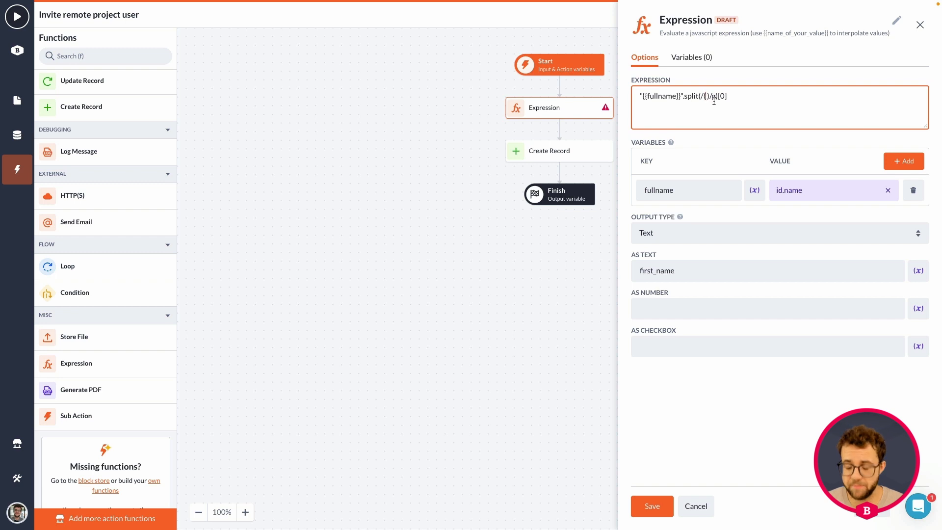
pyautogui.press('Right')
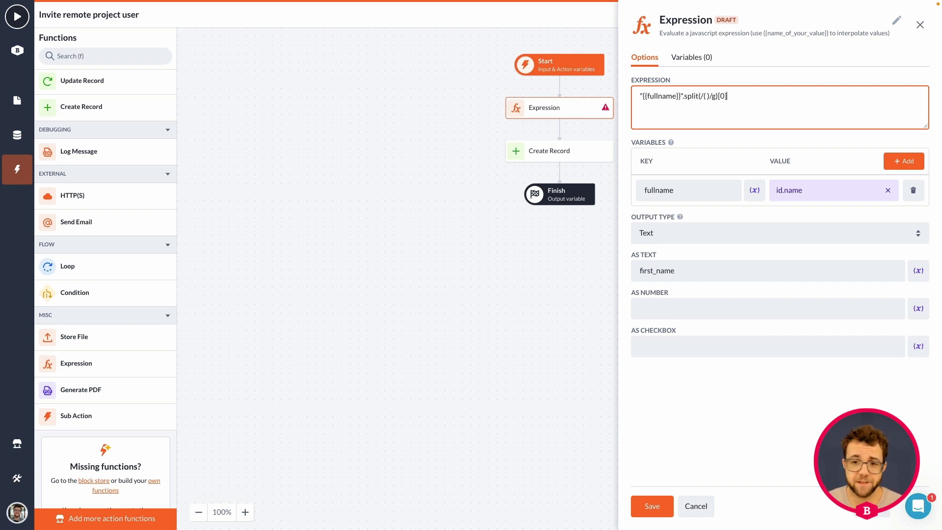
# Save the first name Expression function and copy its complete expression for reuse.
pyautogui.click(656, 501)
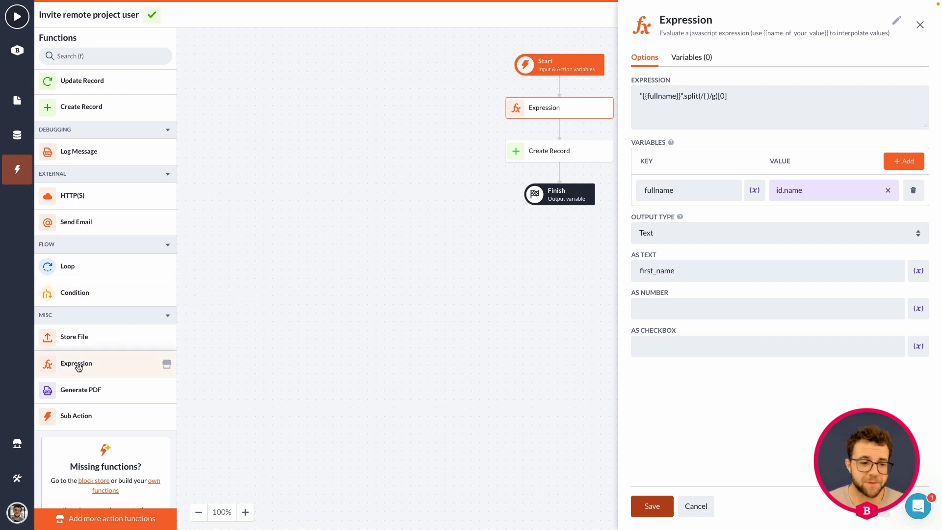
pyautogui.moveTo(80, 365)
pyautogui.mouseDown()
pyautogui.moveTo(489, 188)
pyautogui.moveTo(546, 131)
pyautogui.moveTo(714, 249)
pyautogui.moveTo(1, 339)
pyautogui.moveTo(54, 387)
pyautogui.moveTo(69, 373)
pyautogui.mouseUp()
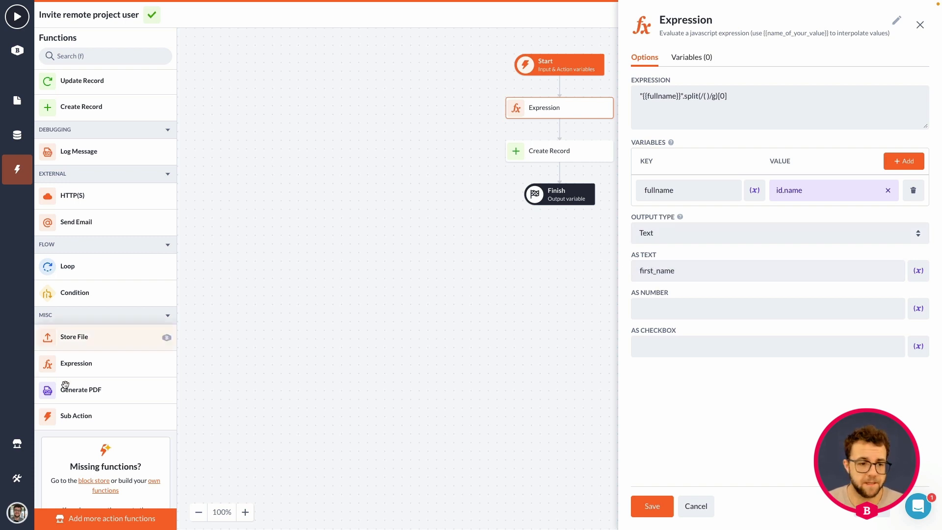
pyautogui.moveTo(76, 368); pyautogui.dragTo(41, 363)
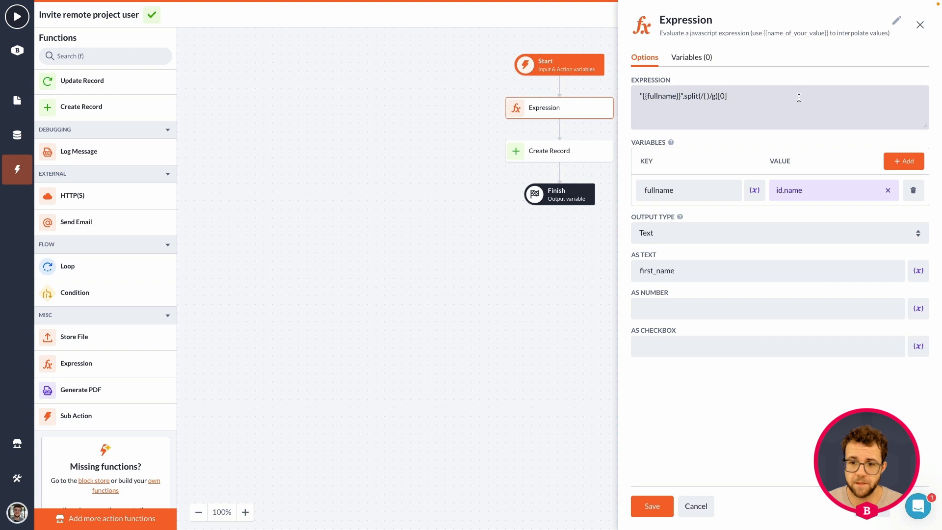
pyautogui.click(776, 90)
pyautogui.moveTo(634, 95); pyautogui.dragTo(747, 96)
pyautogui.hotkey('ctrl', 'c')
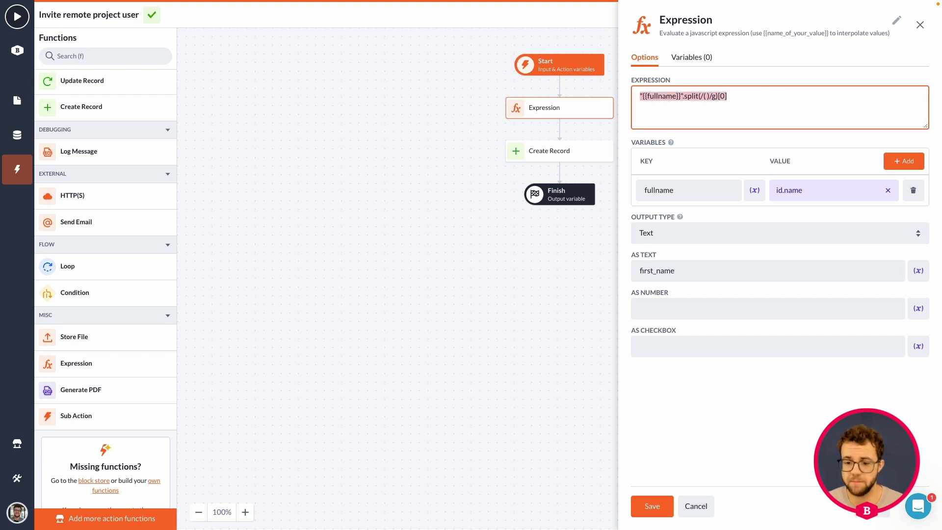
pyautogui.click(647, 507)
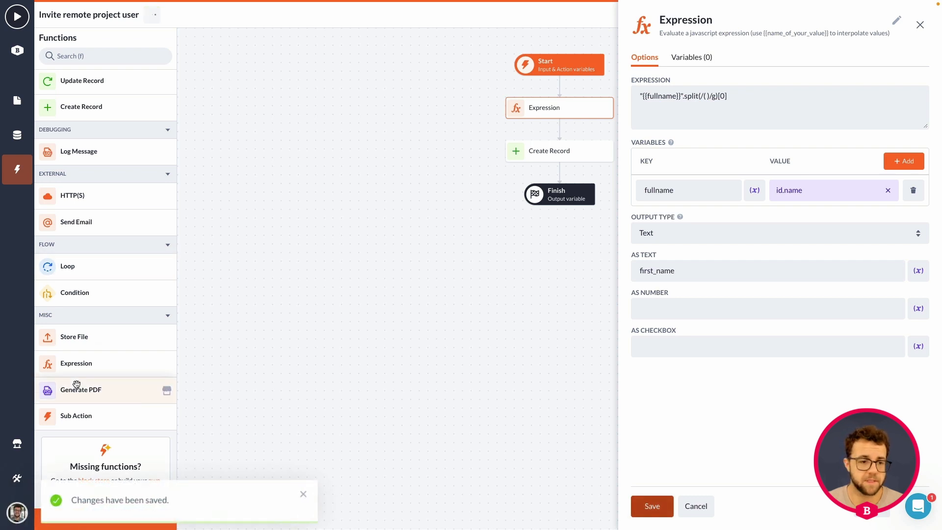
# Insert a second Expression function before Create Record and add a variable with key "fullname" and the User-remote name property as its value.
pyautogui.moveTo(76, 366); pyautogui.dragTo(560, 130)
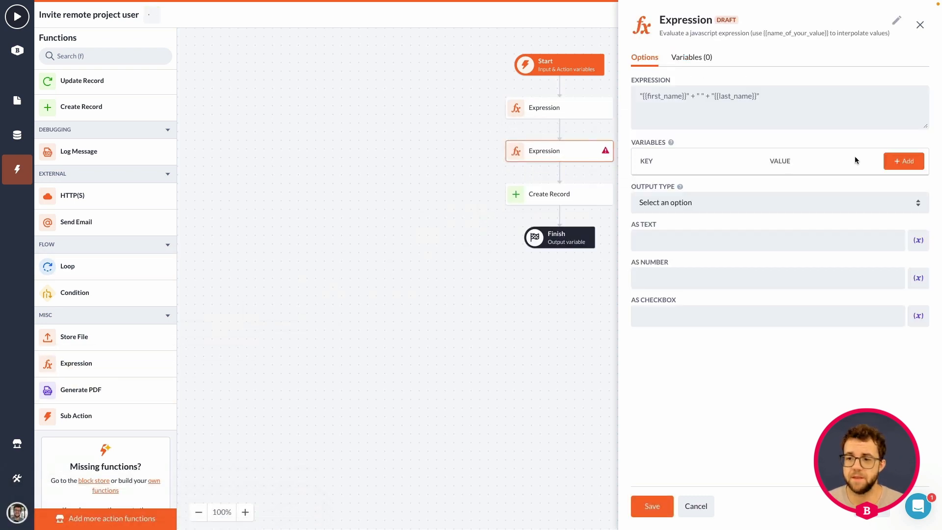
pyautogui.click(896, 162)
pyautogui.click(888, 190)
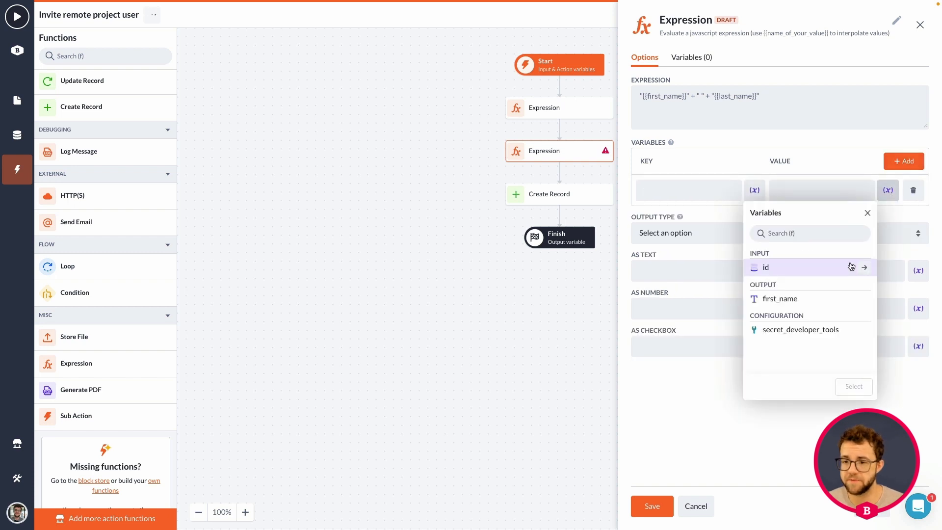
pyautogui.click(864, 270)
pyautogui.click(806, 299)
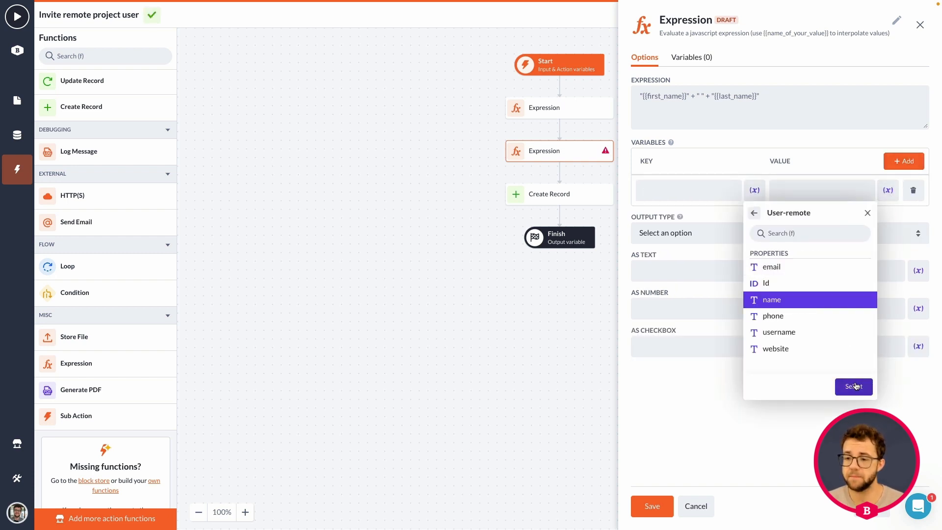
pyautogui.click(854, 386)
pyautogui.click(696, 191)
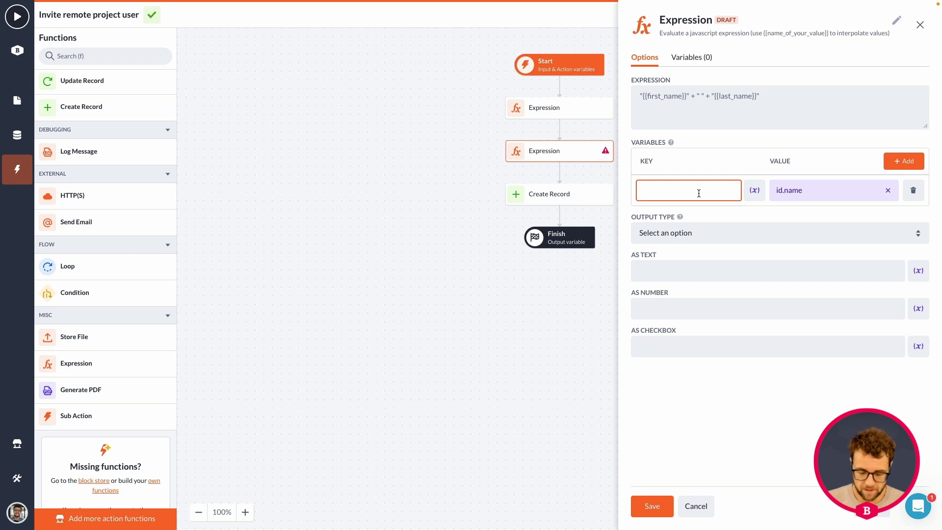
pyautogui.write('fullname')
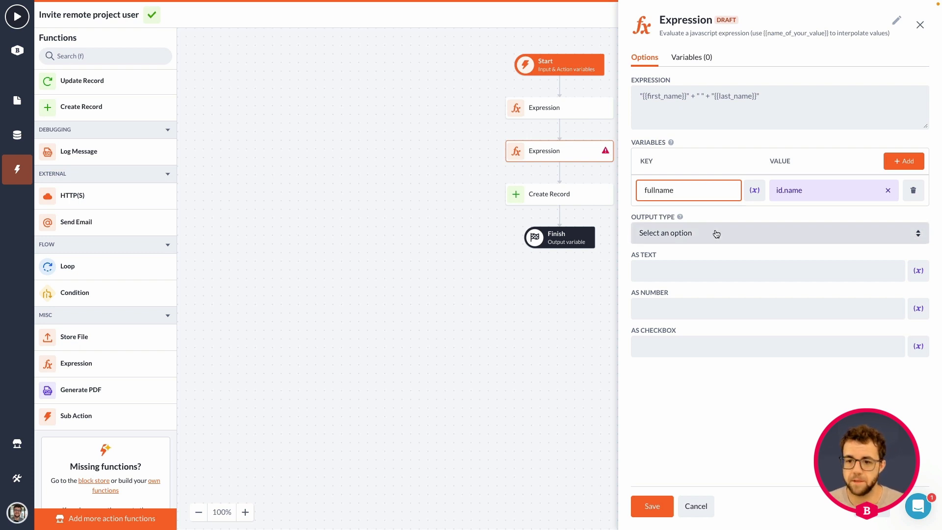
# Set the second Expression's output type to Text and name its text output last_name.
pyautogui.click(683, 240)
pyautogui.click(682, 246)
pyautogui.click(667, 268)
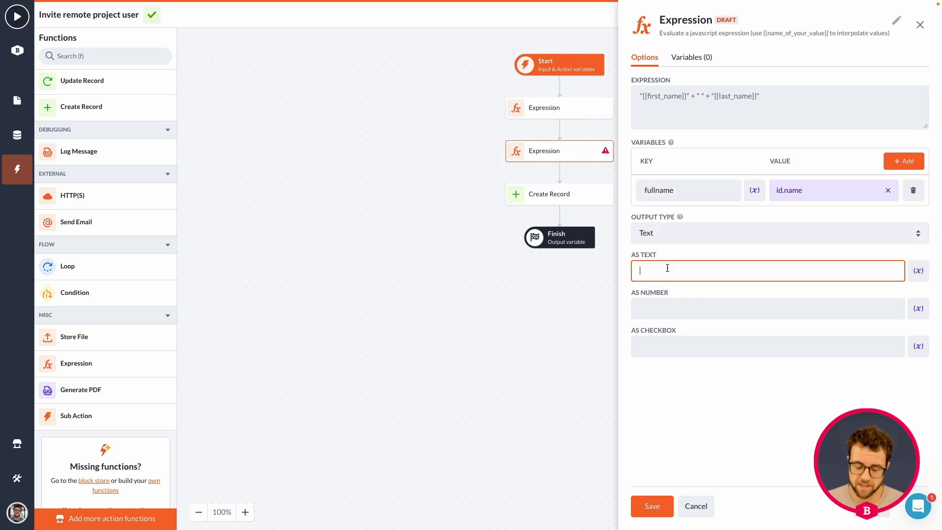
pyautogui.write('last_name')
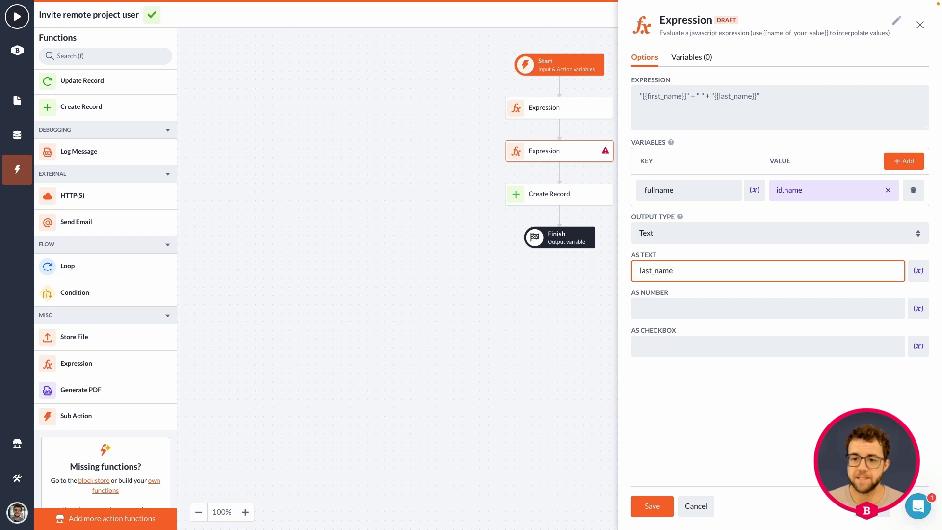
# Paste the copied split expression into the second Expression, change its index to [2], and save the function.
pyautogui.click(696, 122)
pyautogui.hotkey('ctrl', 'a')
pyautogui.hotkey('ctrl', 'v')
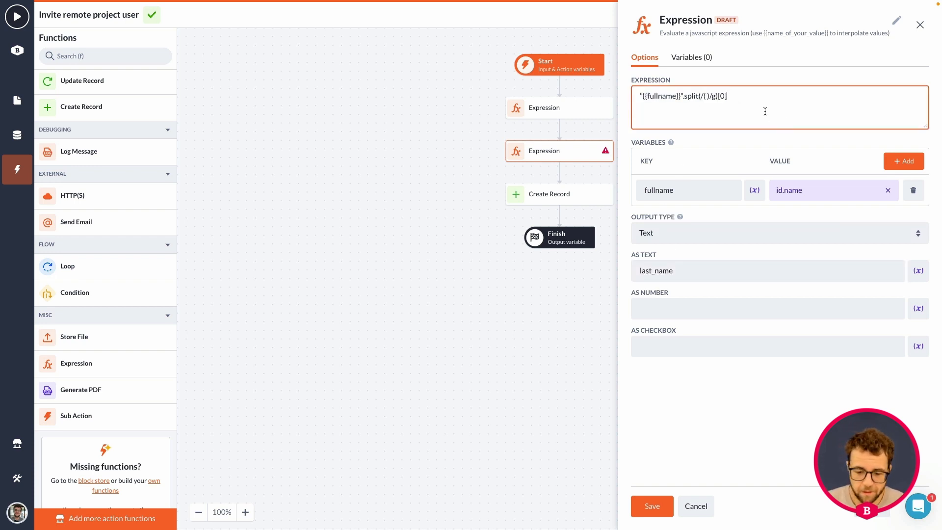
pyautogui.click(722, 96)
pyautogui.press('BackSpace')
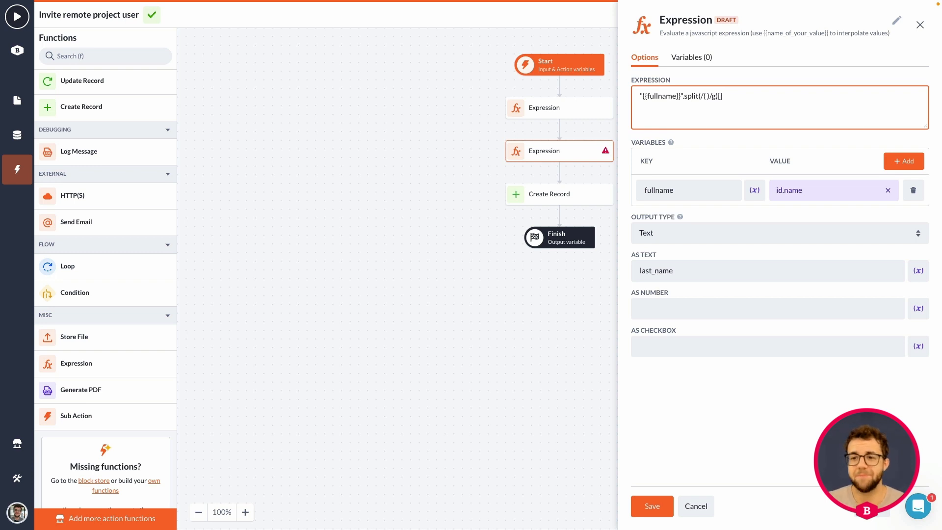
pyautogui.write('2')
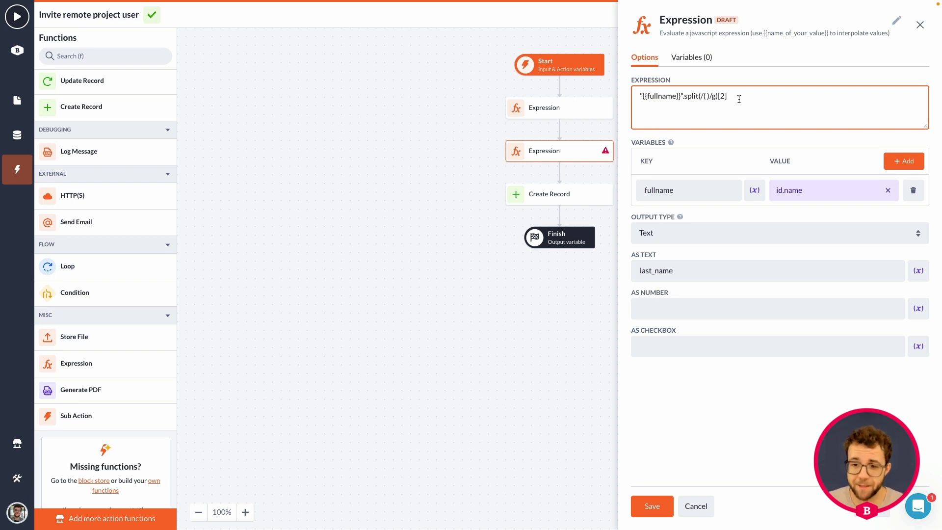
pyautogui.click(649, 508)
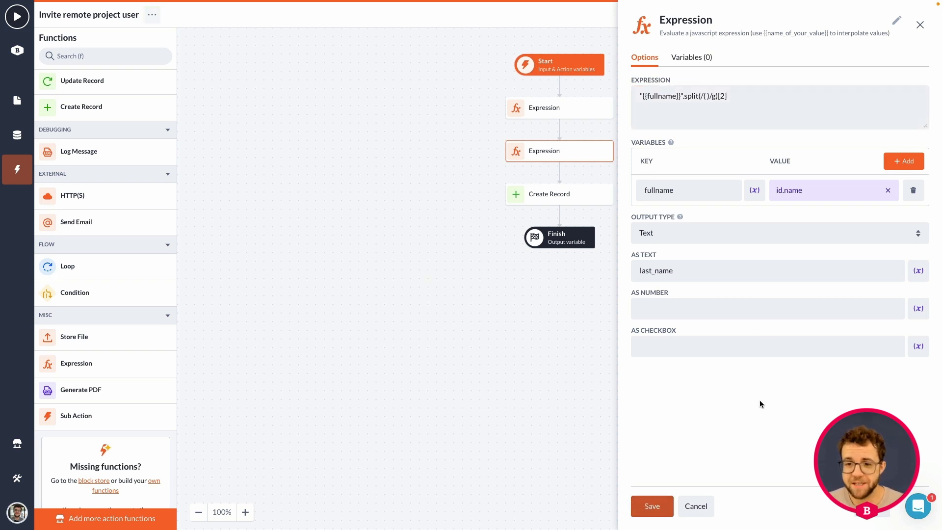
# Add First name and Last name properties to the Create Record function's value mapping for the WebUser model.
pyautogui.click(554, 201)
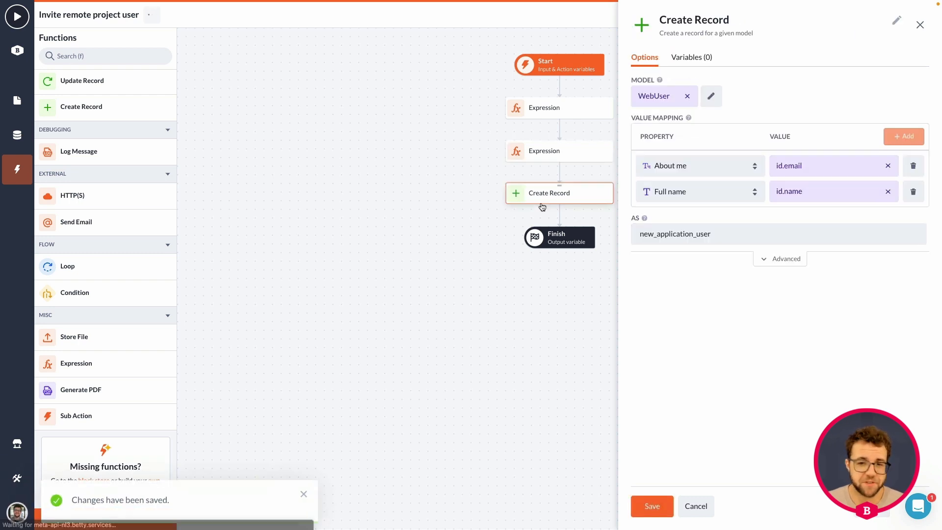
pyautogui.click(903, 137)
pyautogui.click(901, 140)
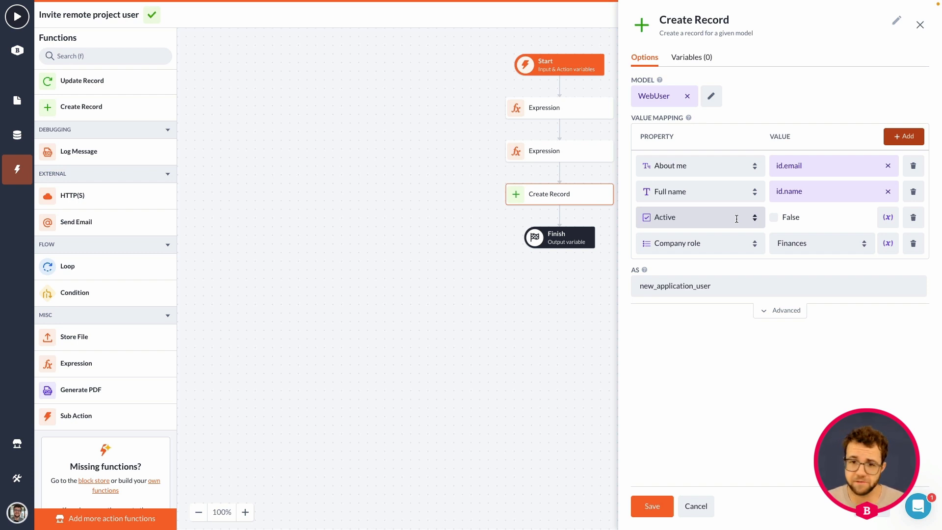
pyautogui.click(696, 219)
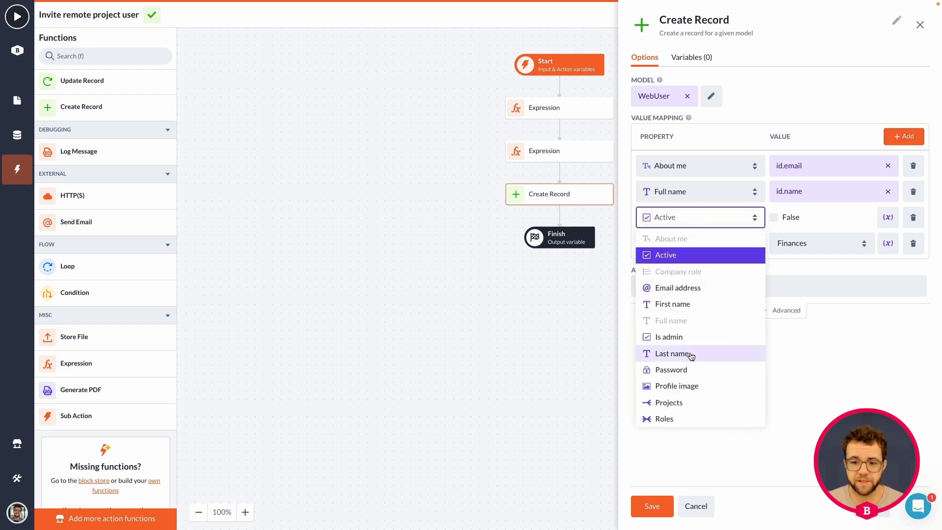
pyautogui.click(675, 303)
pyautogui.click(677, 243)
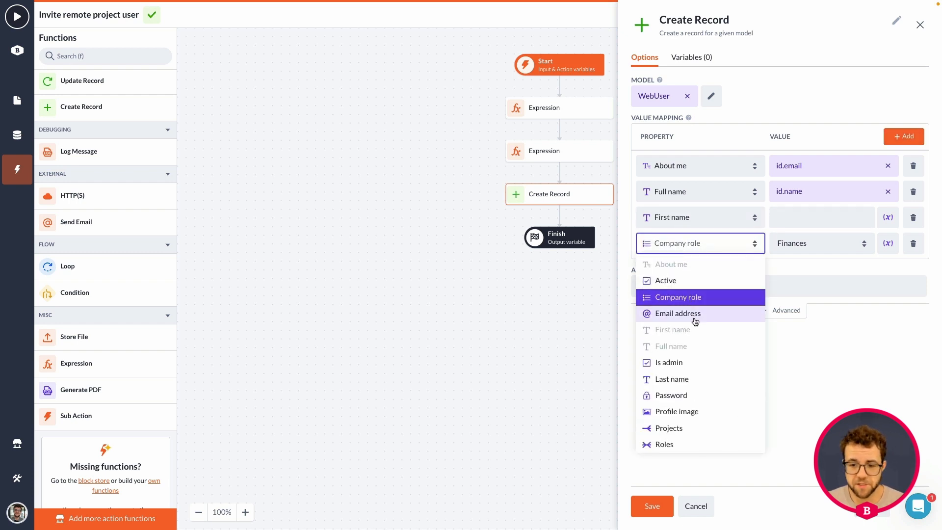
pyautogui.click(679, 380)
# Map the first_name variable to First name and the last_name variable to Last name, and save the Create Record function.
pyautogui.click(853, 219)
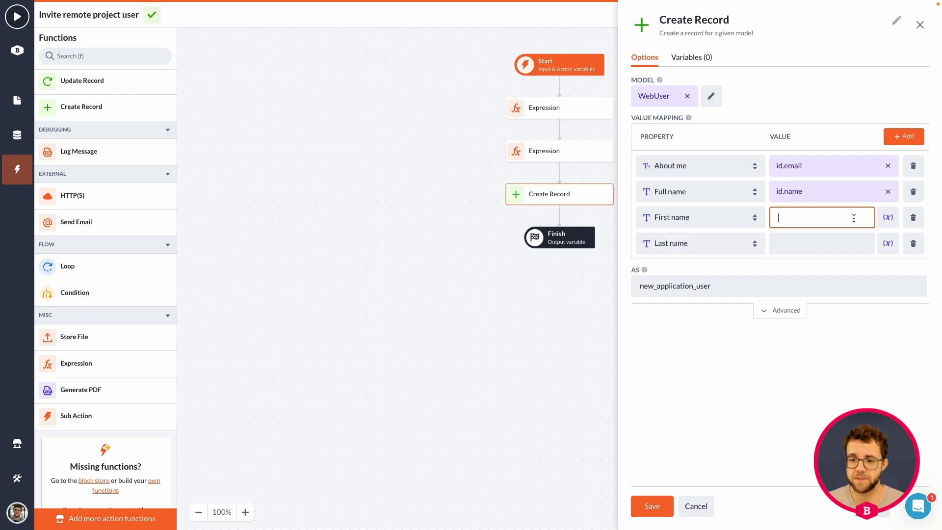
pyautogui.click(887, 220)
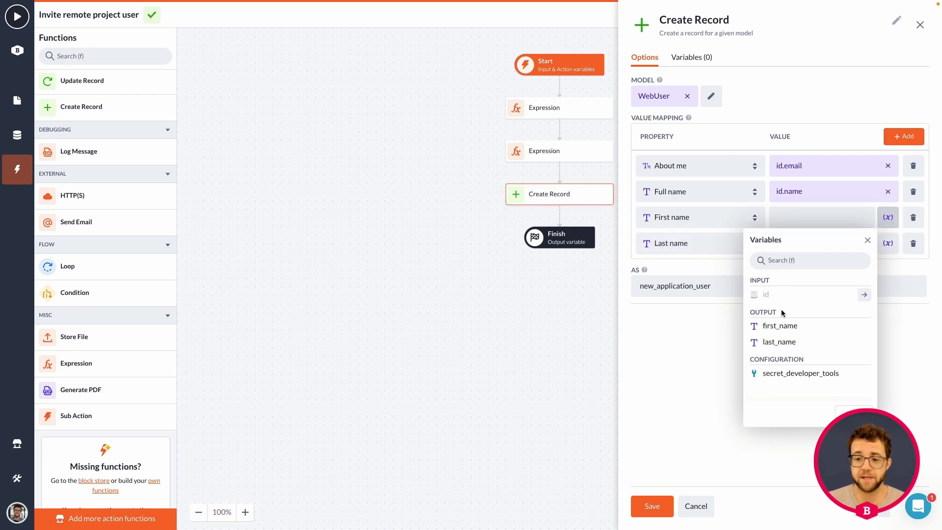
pyautogui.click(788, 327)
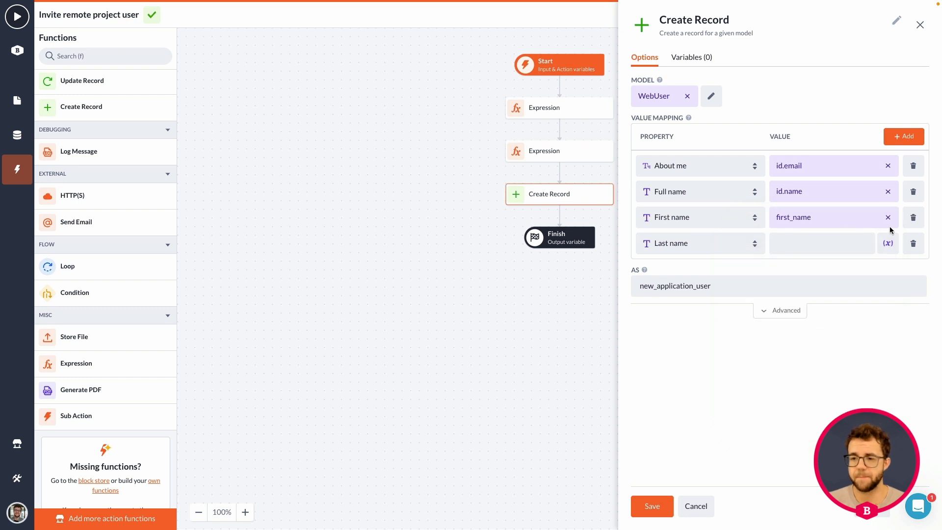
pyautogui.click(888, 243)
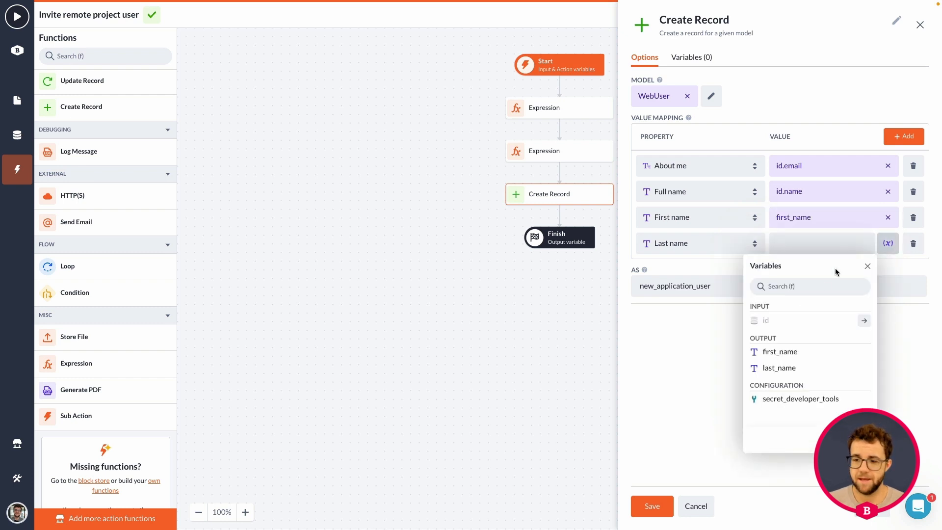
pyautogui.click(785, 368)
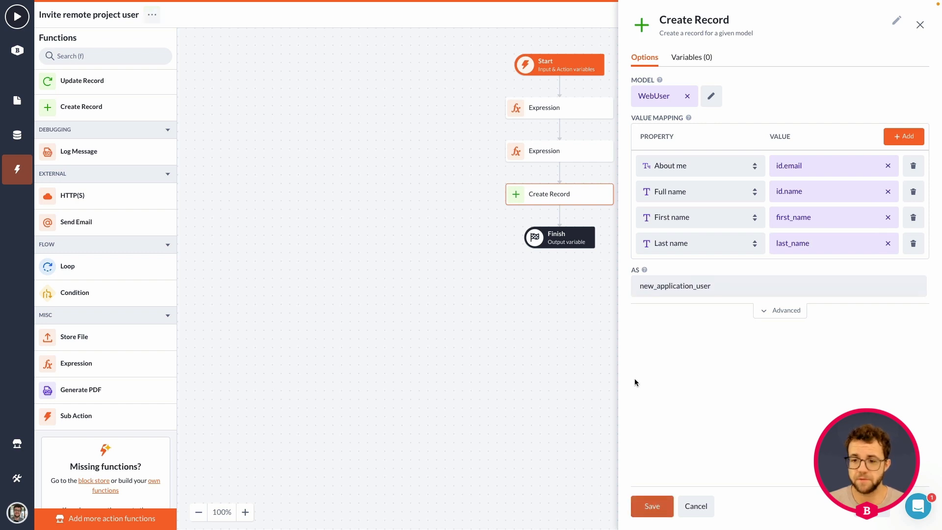
pyautogui.click(652, 506)
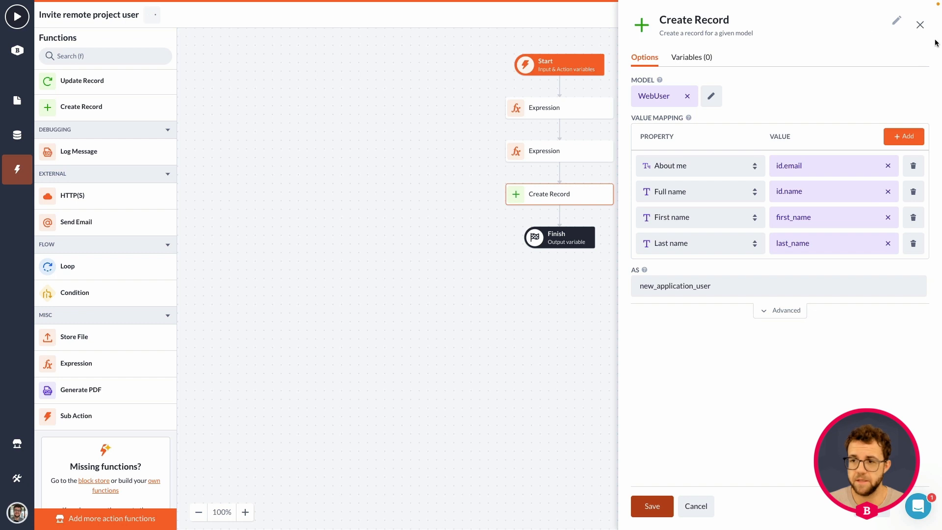
pyautogui.click(920, 24)
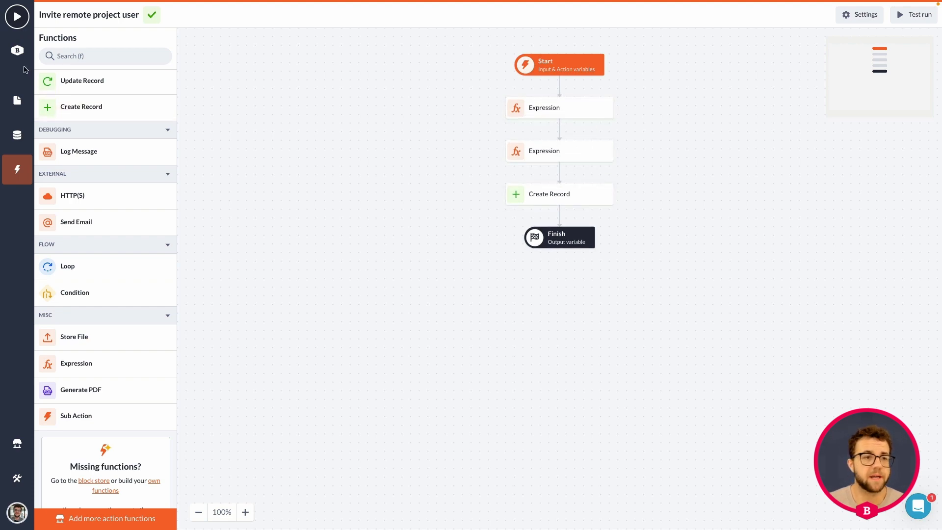
# Run the project users page, try to invite the remote user in the third row, and check the WebUsers list.
pyautogui.click(18, 101)
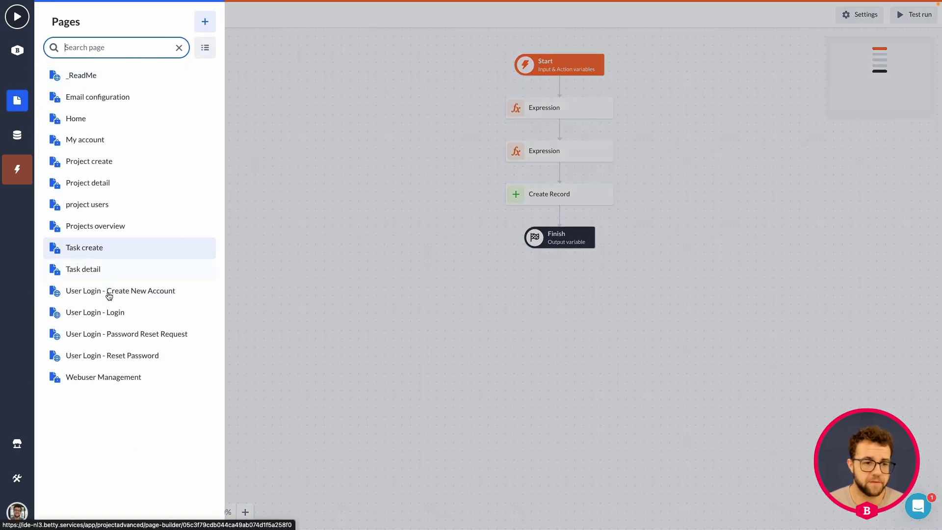
pyautogui.click(108, 206)
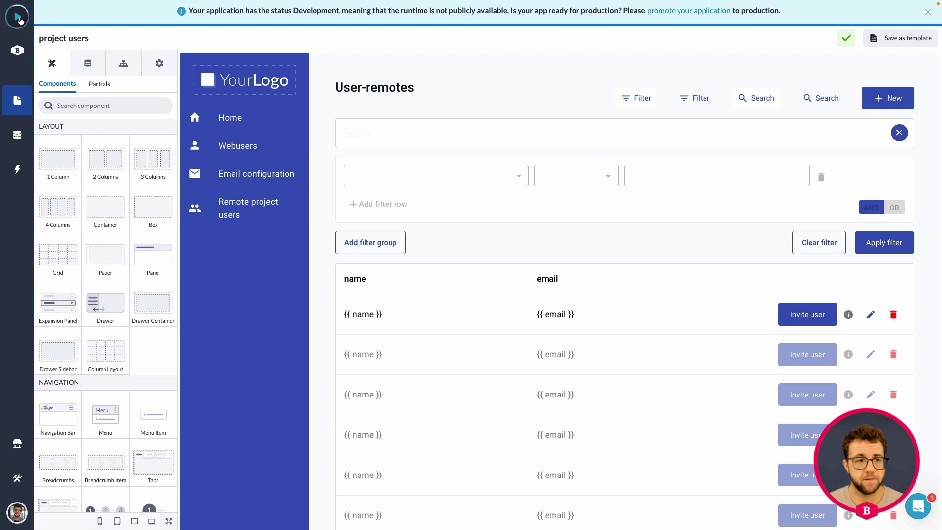
pyautogui.scroll(-1, 524, 196)
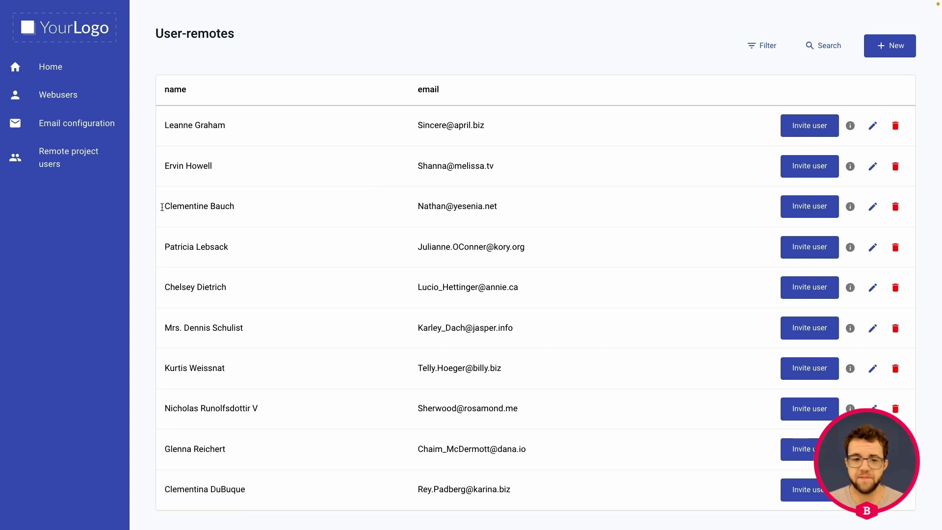
pyautogui.click(802, 213)
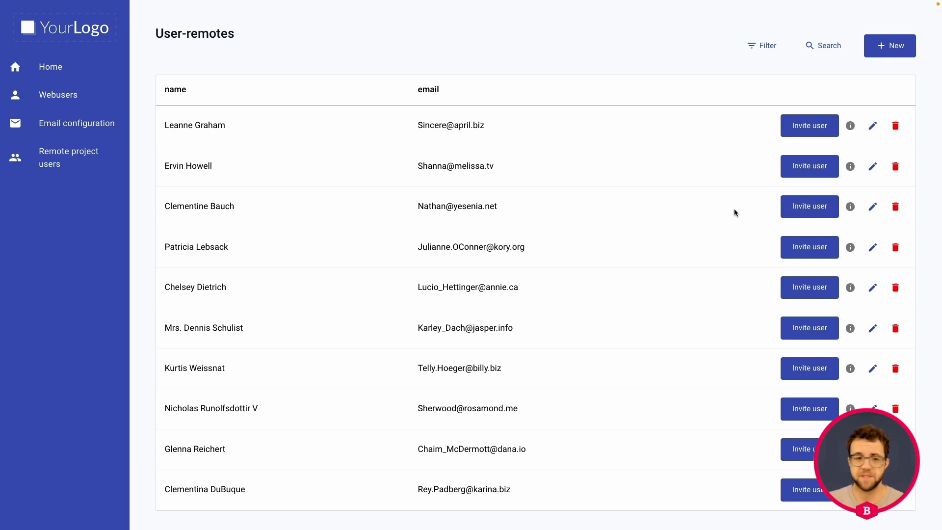
pyautogui.click(64, 98)
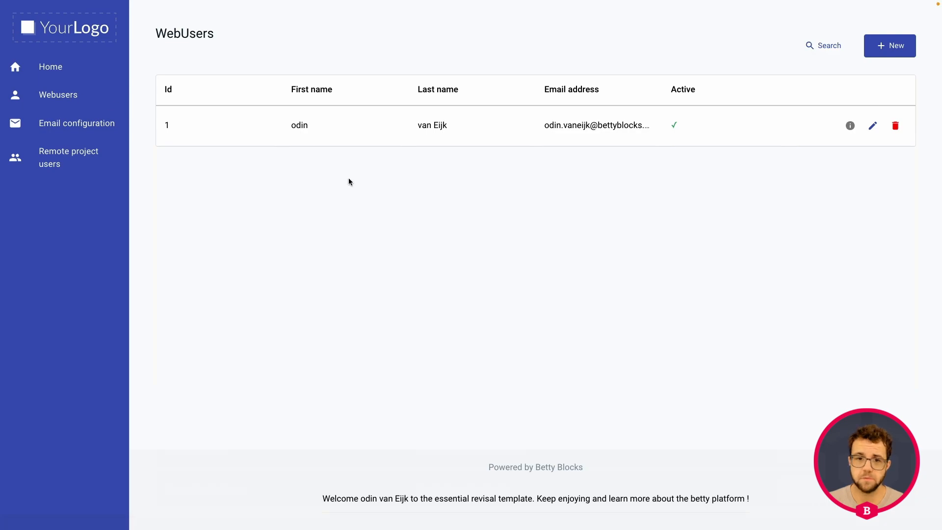
pyautogui.press('F11')
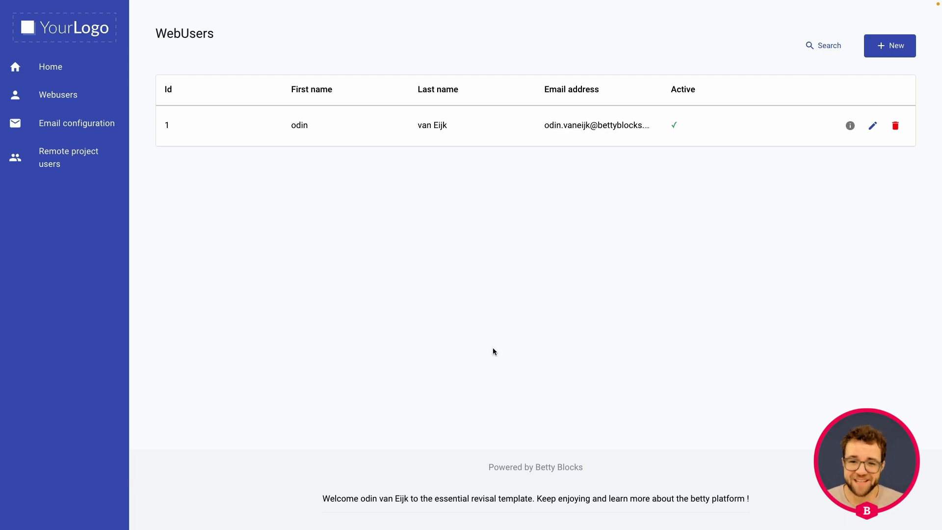
# Replace the About me mapping in Create Record with Email address, set its value to the User-remote email property, and save.
pyautogui.click(85, 19)
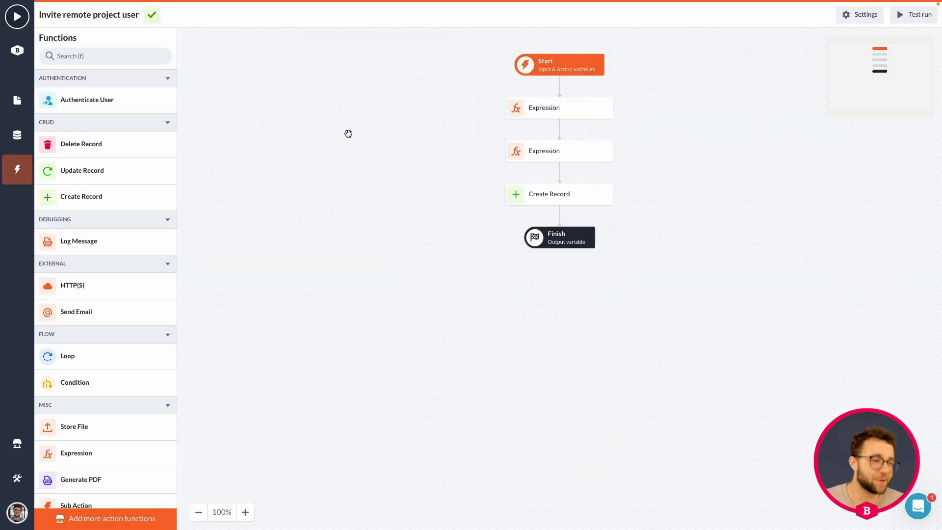
pyautogui.click(551, 199)
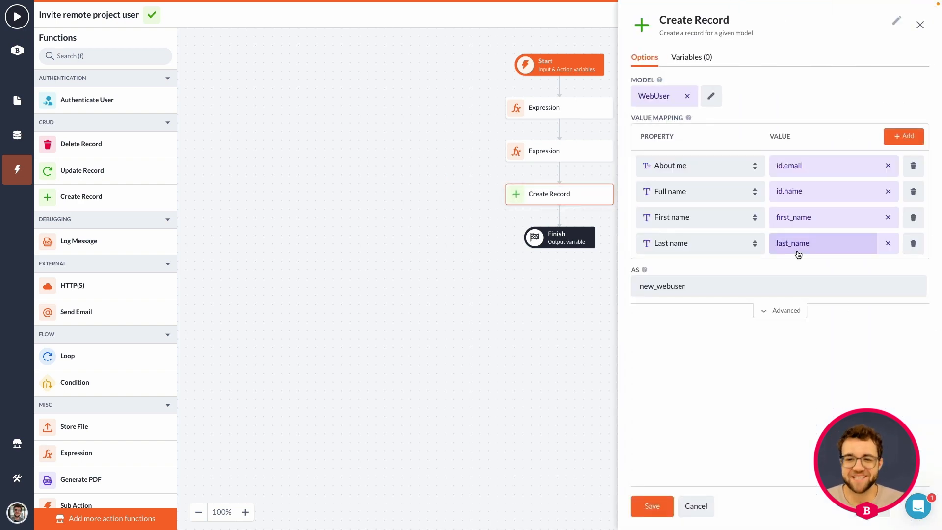
pyautogui.click(666, 170)
pyautogui.click(697, 238)
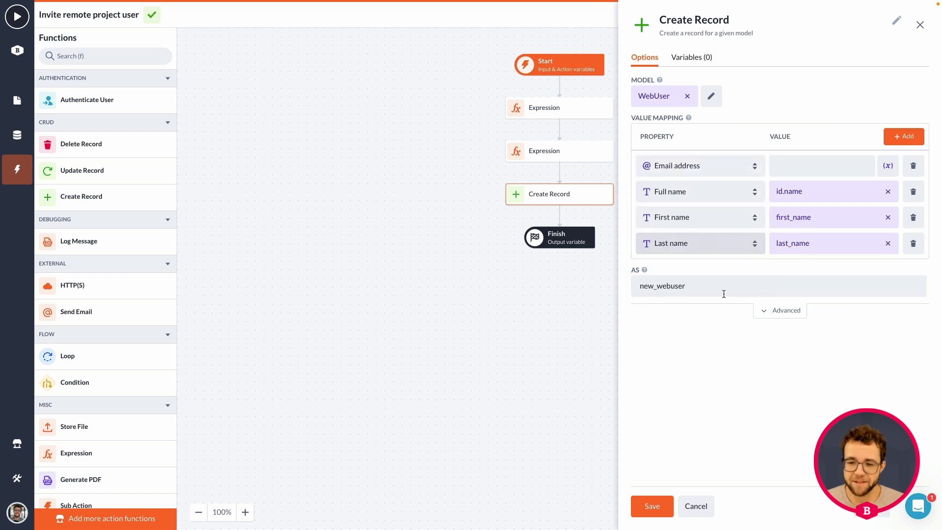
pyautogui.click(881, 173)
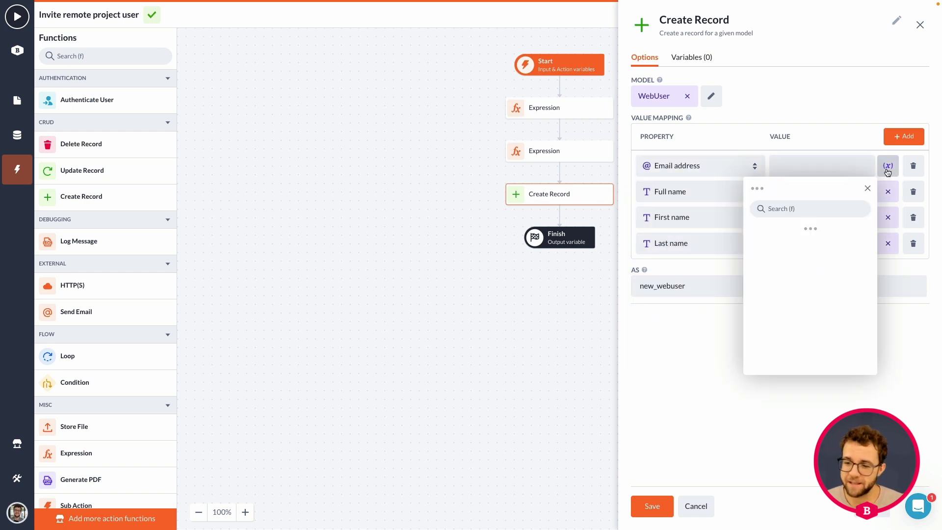
pyautogui.click(865, 244)
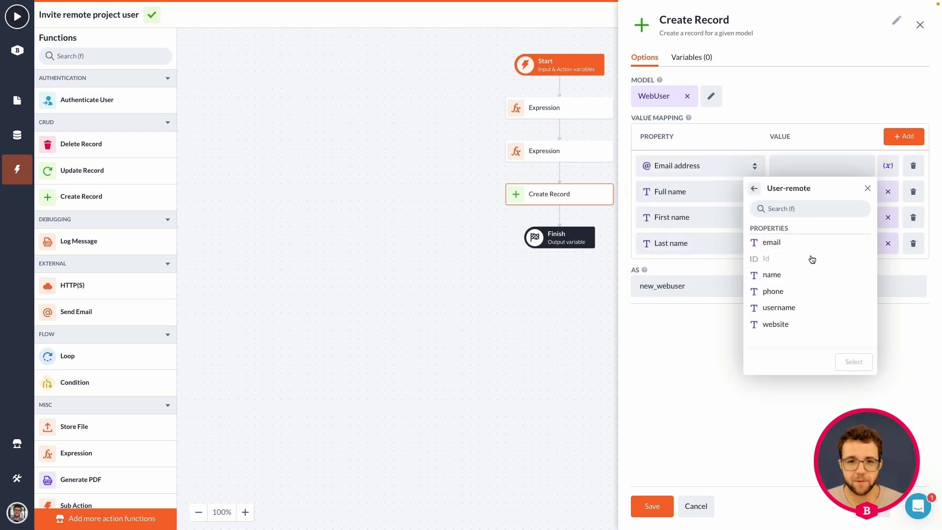
pyautogui.click(811, 242)
pyautogui.click(850, 361)
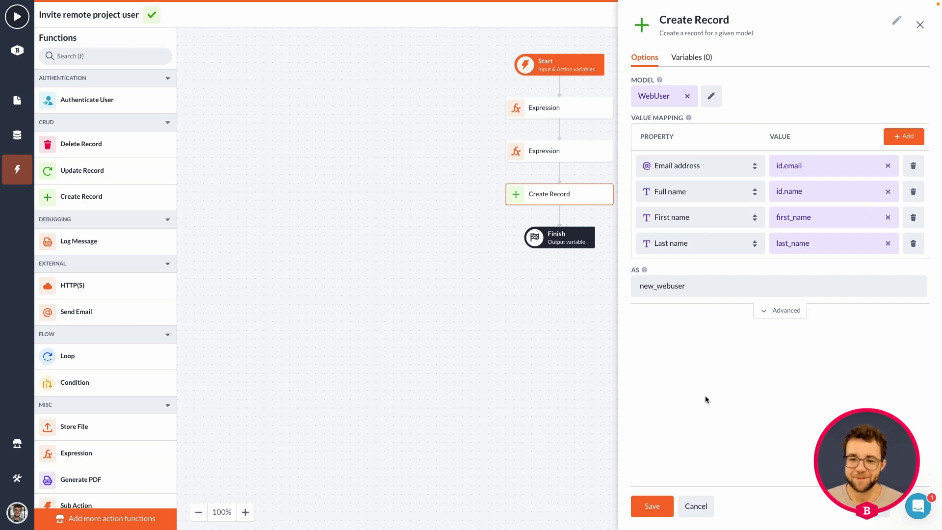
pyautogui.click(651, 506)
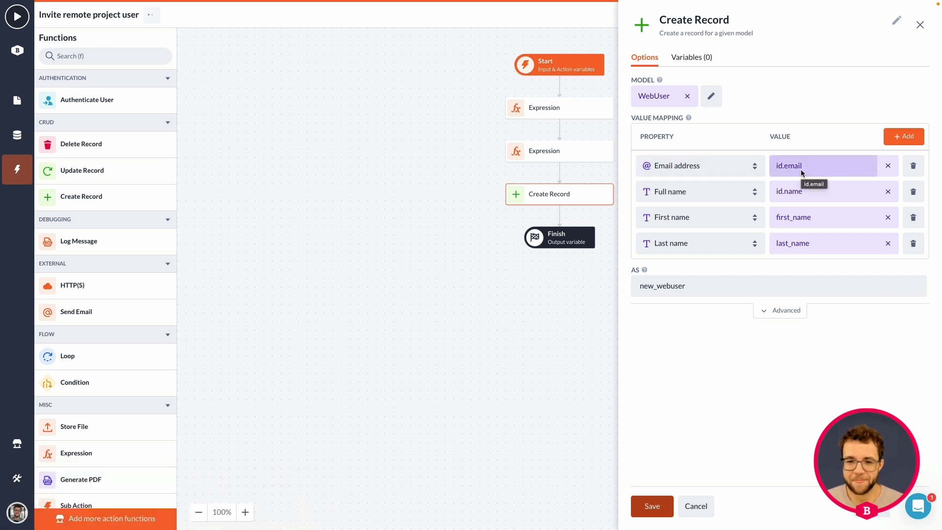
pyautogui.click(696, 506)
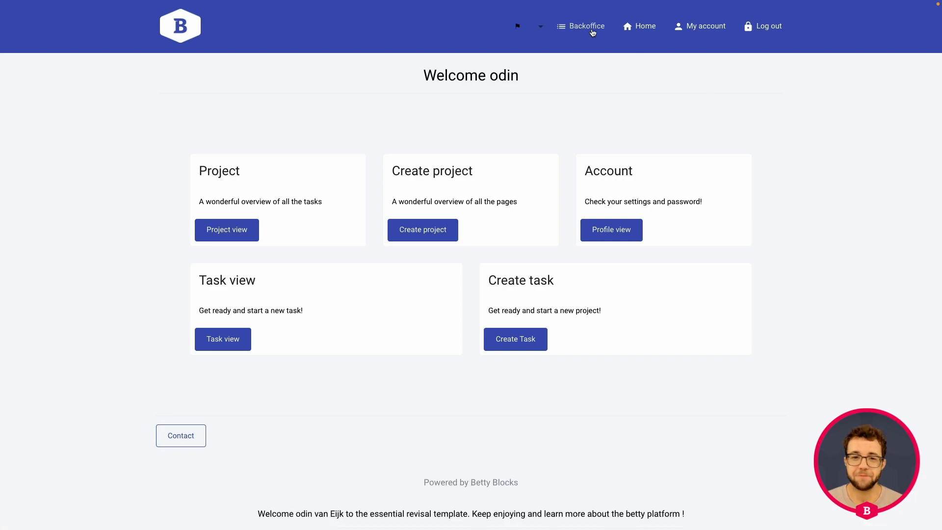
# Test the invitation on the remote user in the third row of the backoffice list and delete the resulting web user.
pyautogui.click(592, 28)
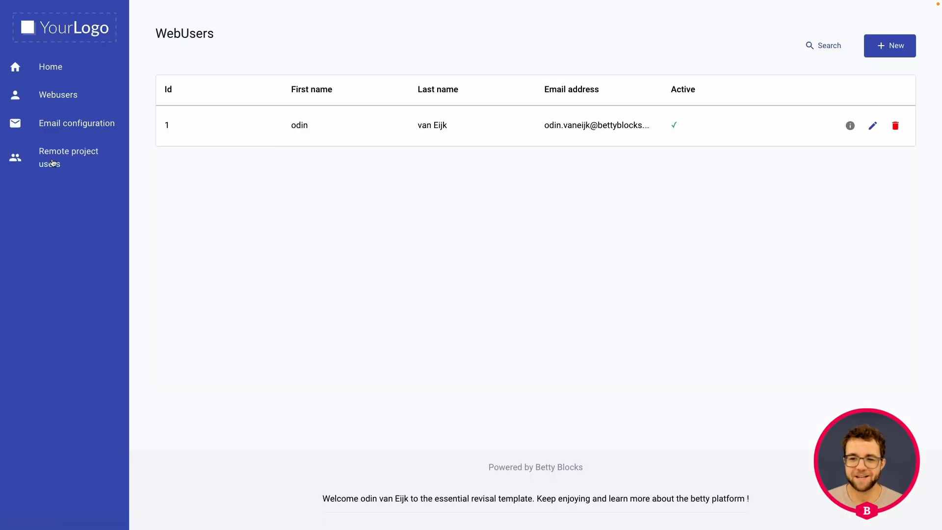
pyautogui.click(52, 161)
pyautogui.scroll(-1, 539, 127)
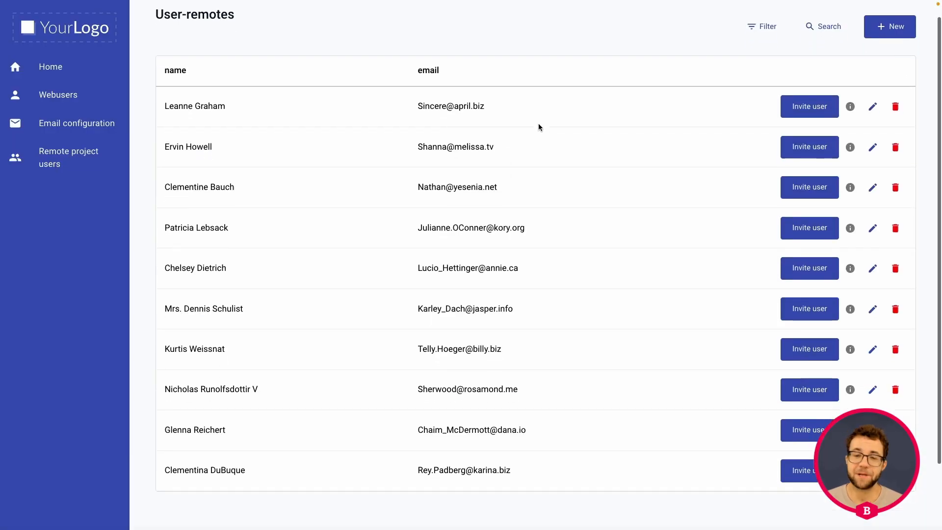
pyautogui.click(809, 187)
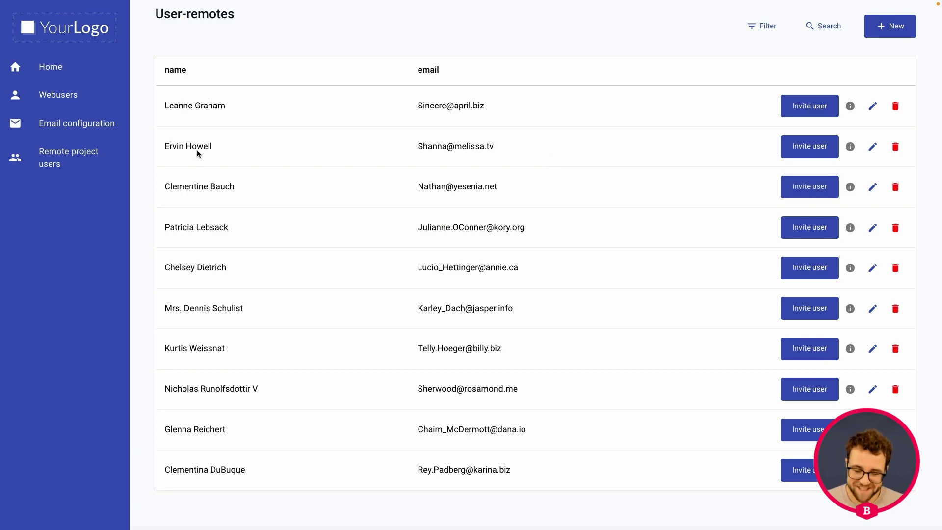
pyautogui.click(76, 98)
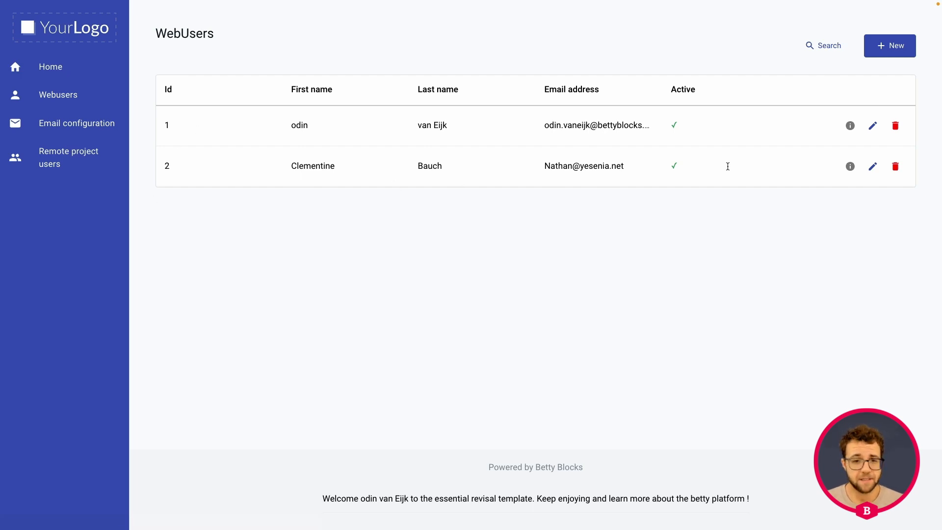
pyautogui.click(895, 167)
pyautogui.click(595, 297)
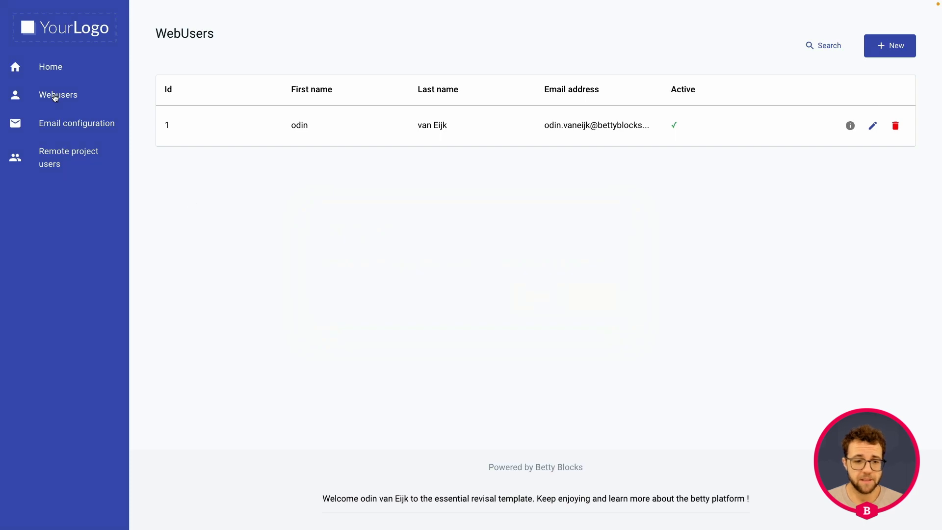
# Invite the remote user in the eighth row and check the new record in the WebUsers list.
pyautogui.click(61, 161)
pyautogui.scroll(-2, 435, 250)
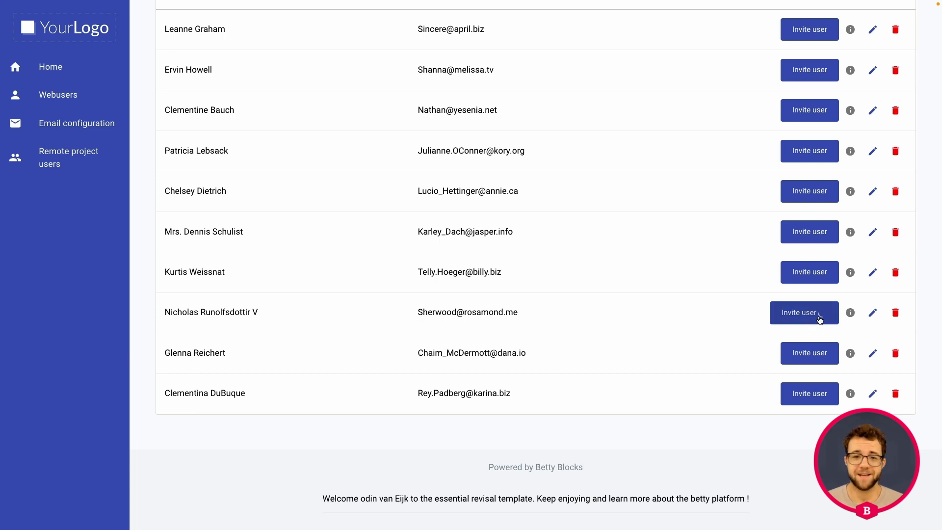
pyautogui.click(67, 98)
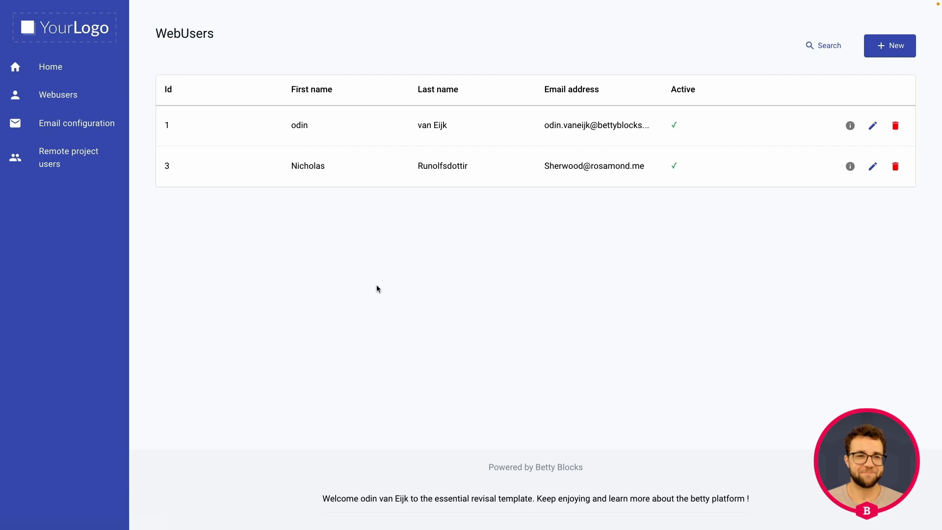
# Return to the Invite remote project user action and review the Create Record value mapping and the second Expression's settings.
pyautogui.press('super+shift+f')
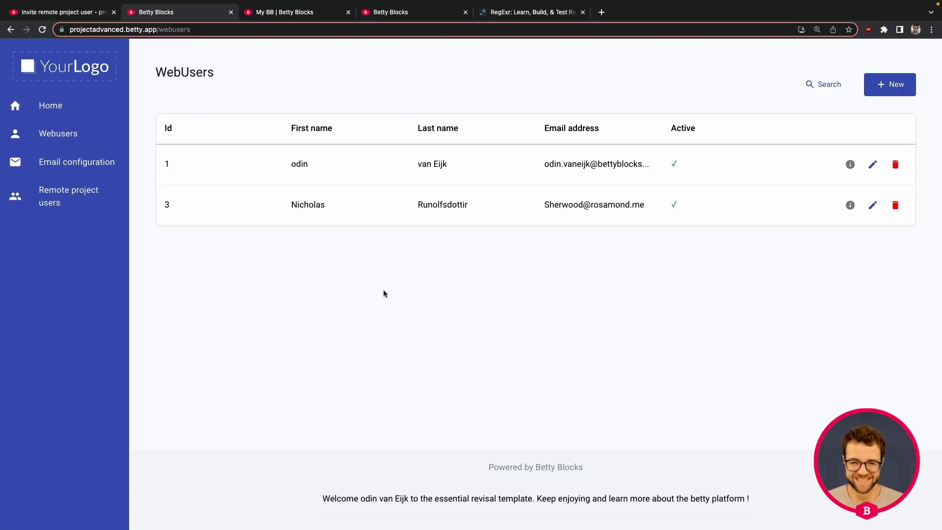
pyautogui.click(76, 14)
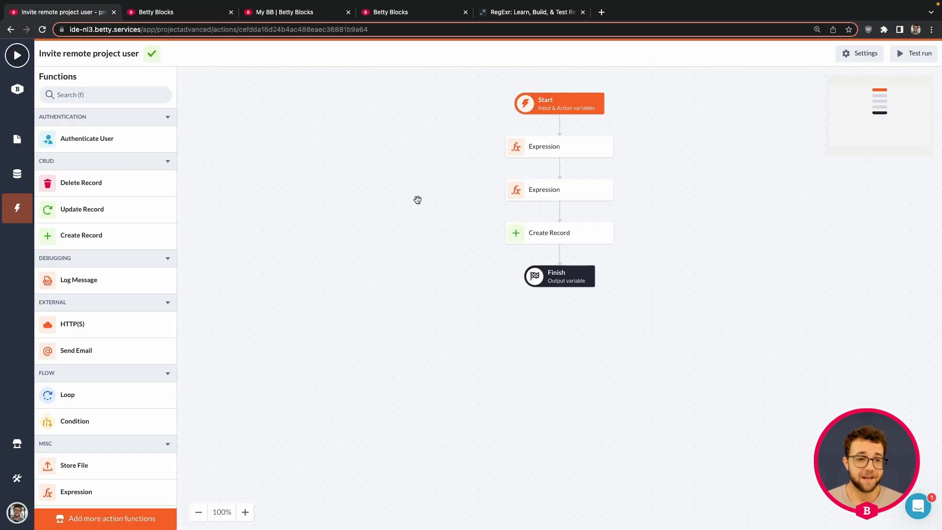
pyautogui.press('super+shift+f')
pyautogui.press('super+shift+f')
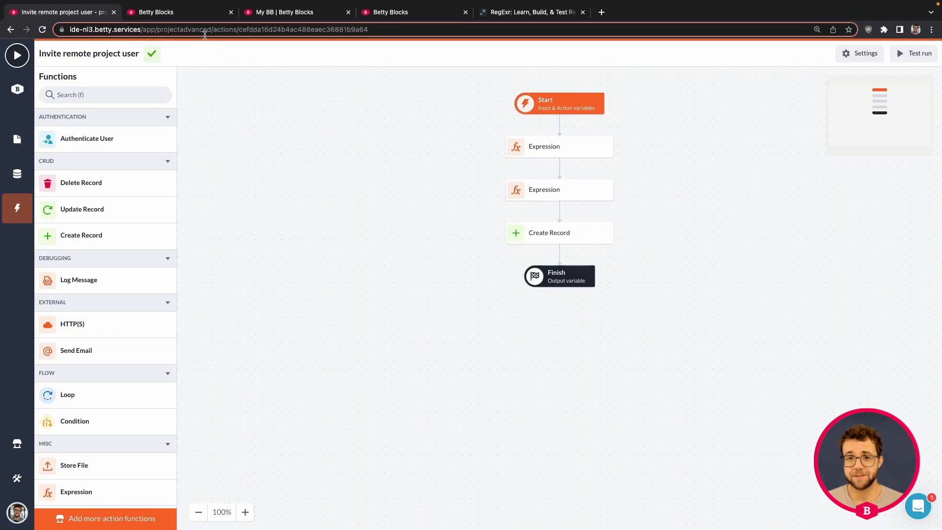
pyautogui.click(323, 176)
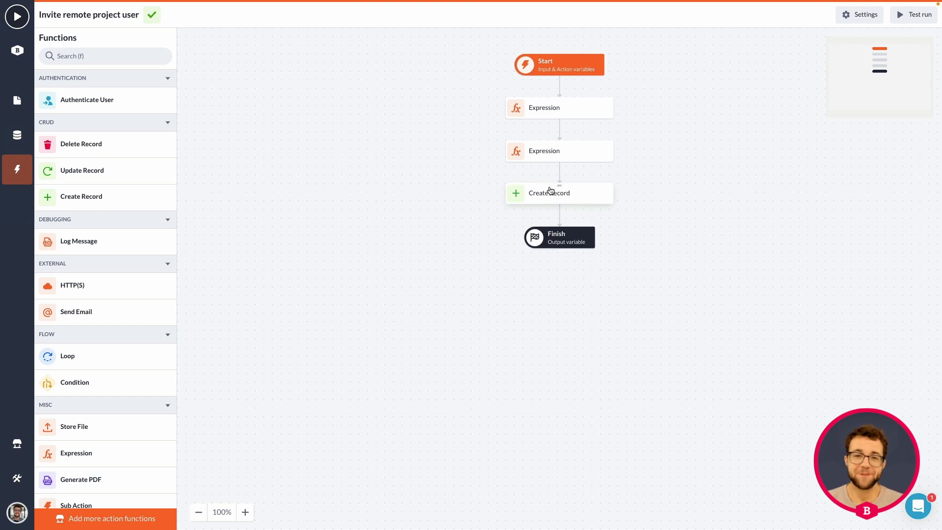
pyautogui.click(520, 191)
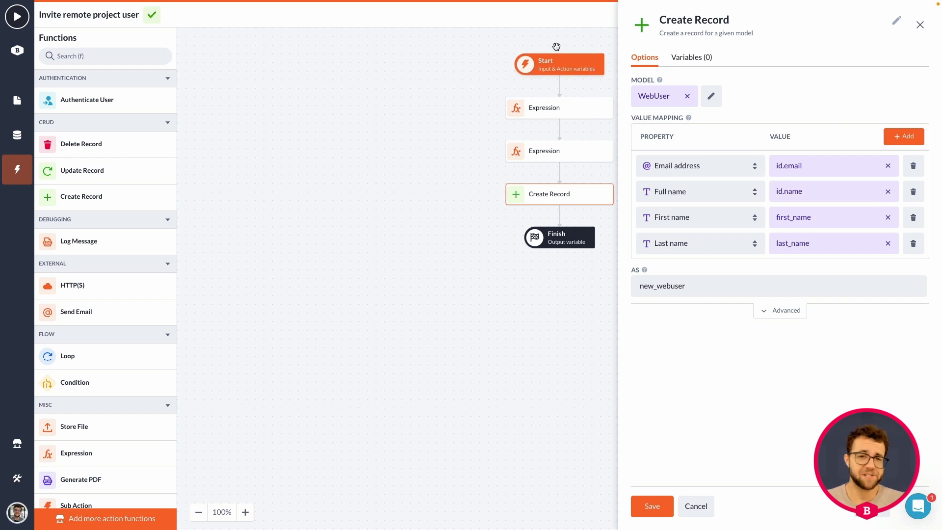
pyautogui.click(567, 150)
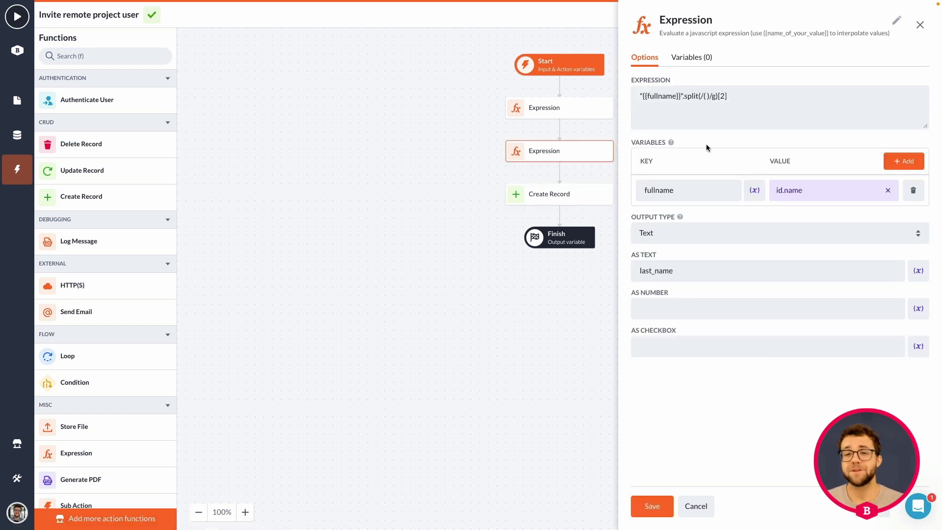